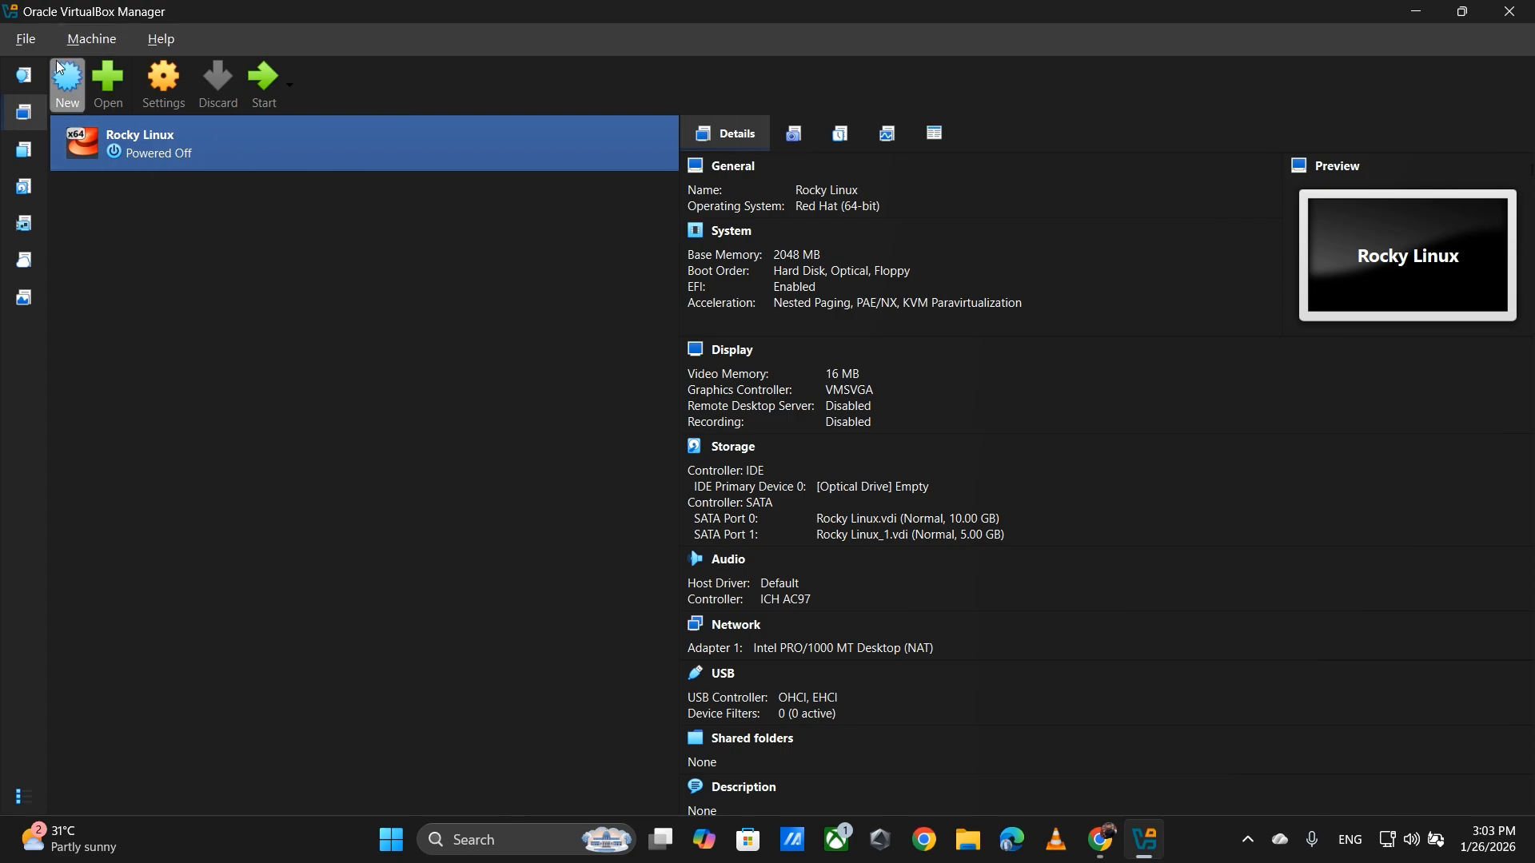
- Create a new VM named 'Windows Server 2022 DC', detected as Windows Server 2022 (64-bit)
{"action": "left_click", "coordinate": [64, 83]}
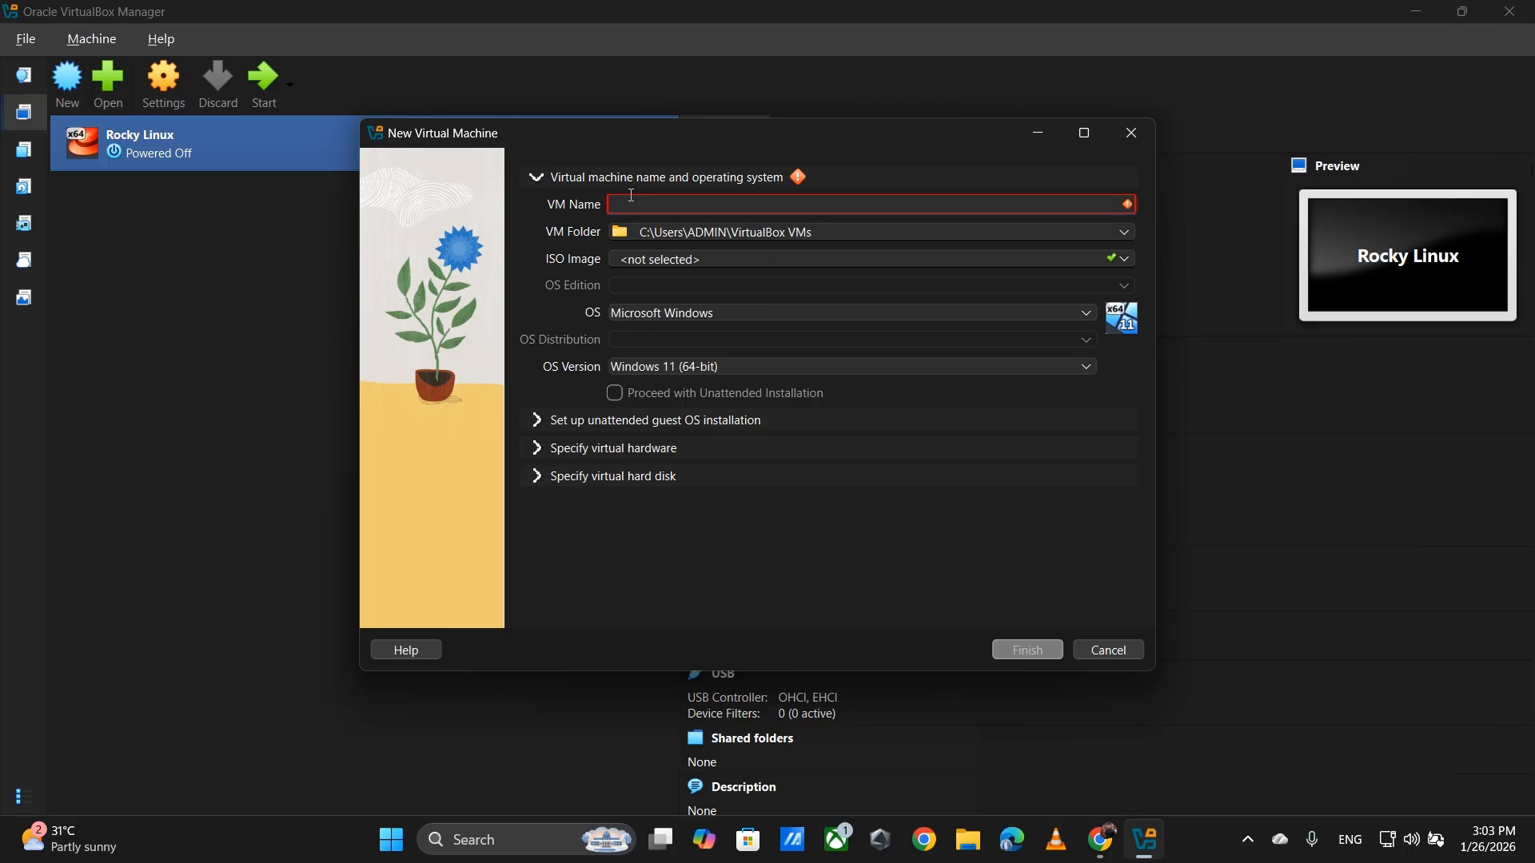
{"action": "type", "text": "Windows"}
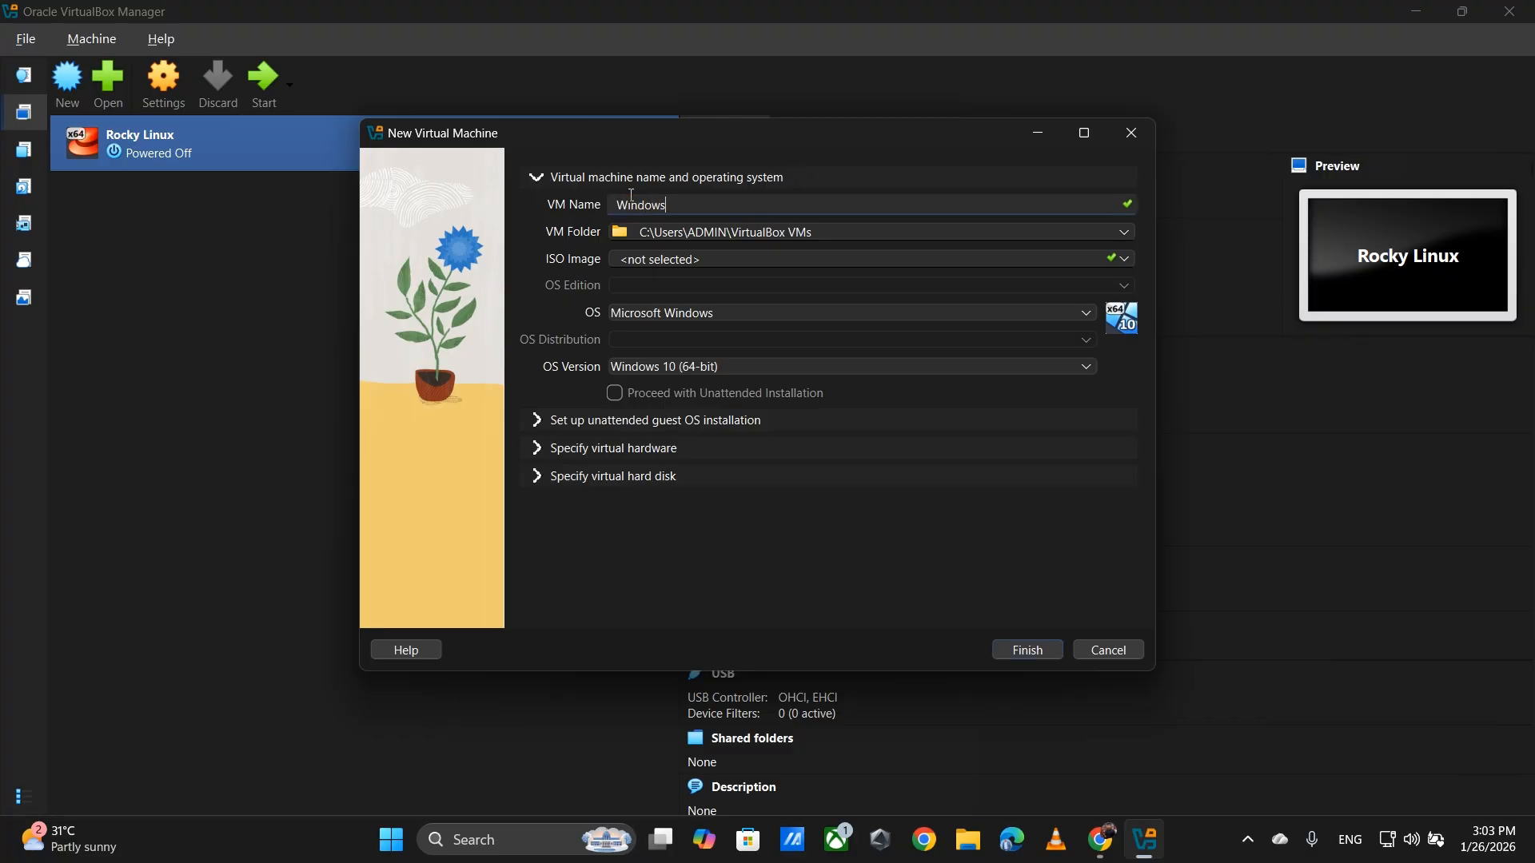
{"action": "type", "text": " Server 2022 DC"}
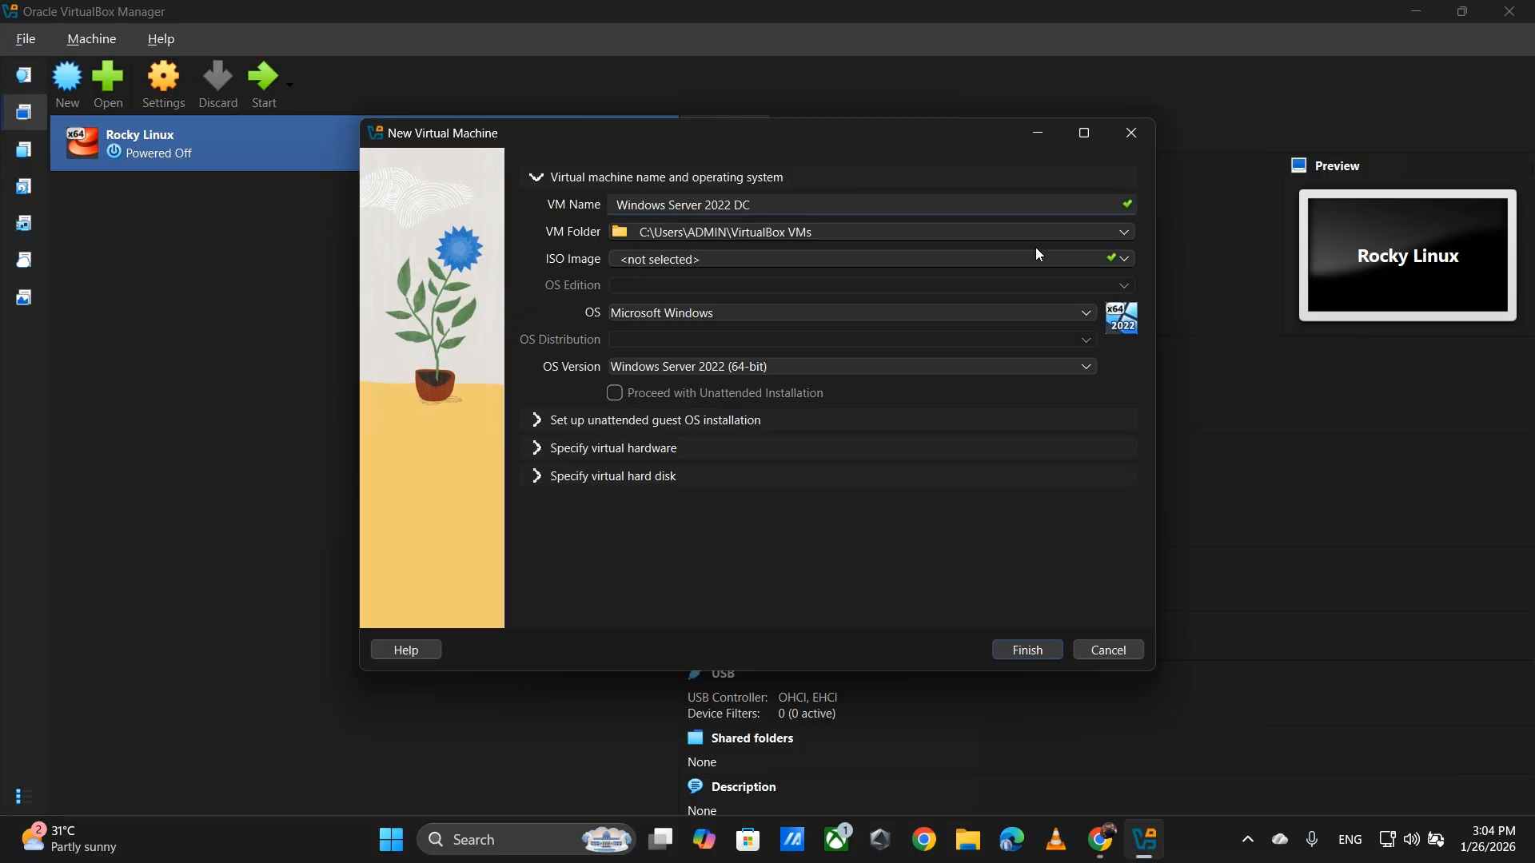
{"action": "left_click", "coordinate": [1126, 259]}
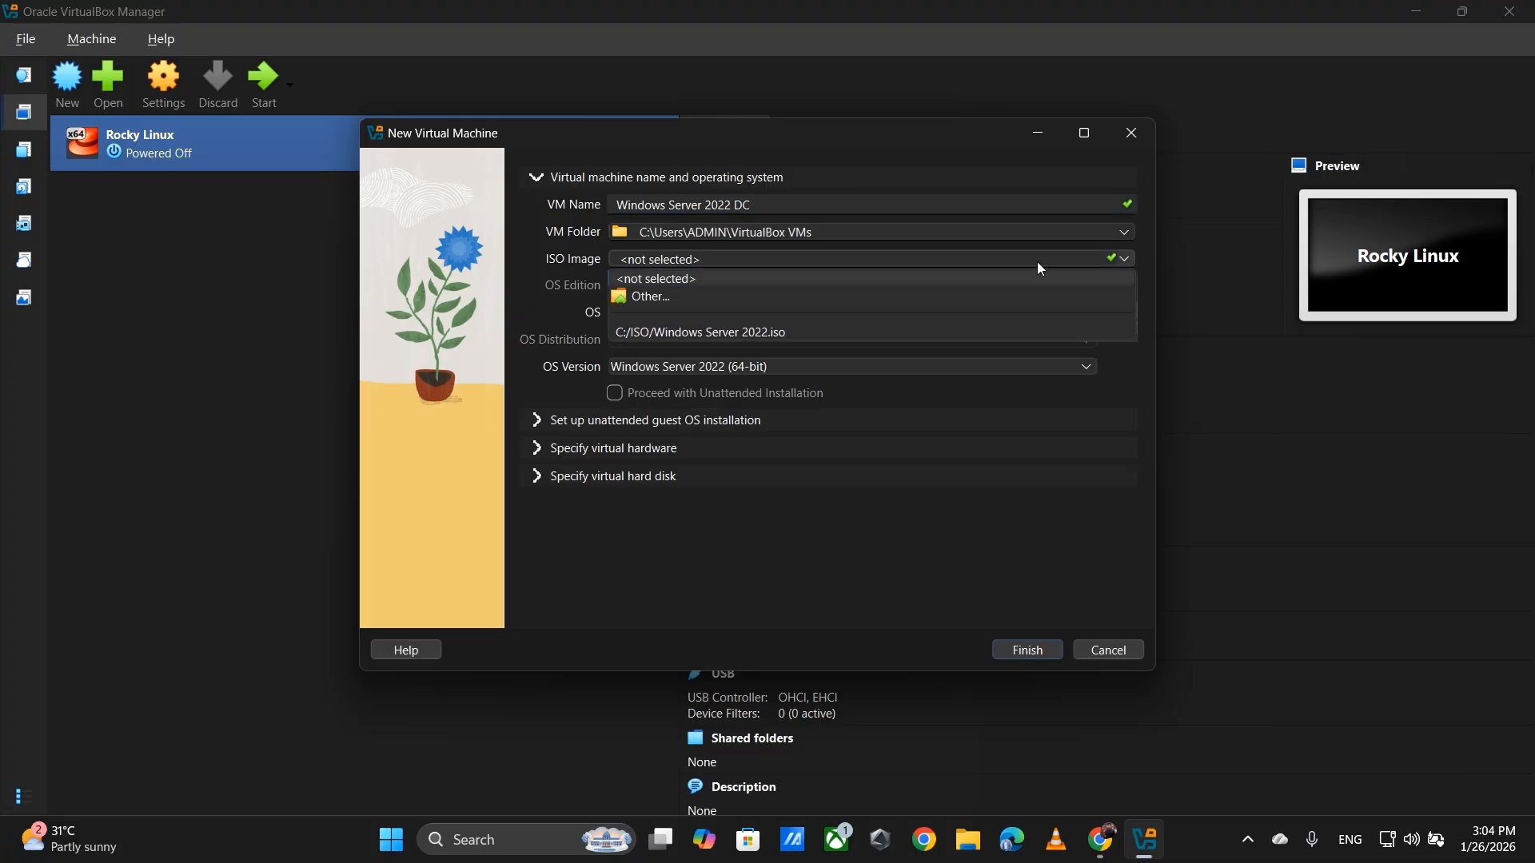
- Attach C:\ISO\Windows Server 2022.iso as the VM's installation image
{"action": "left_click", "coordinate": [863, 302]}
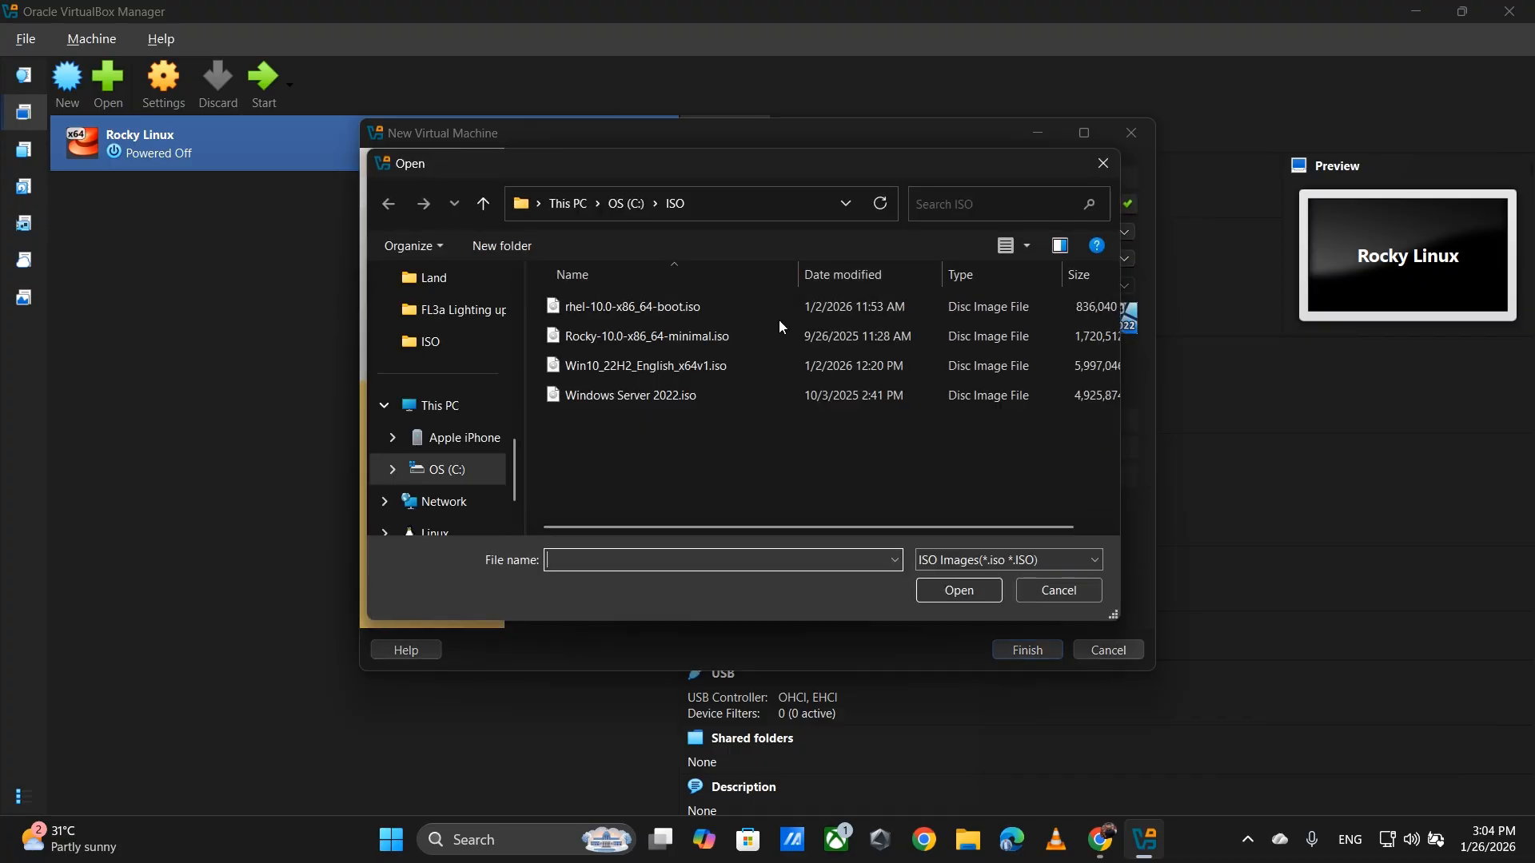
{"action": "left_click", "coordinate": [1103, 163]}
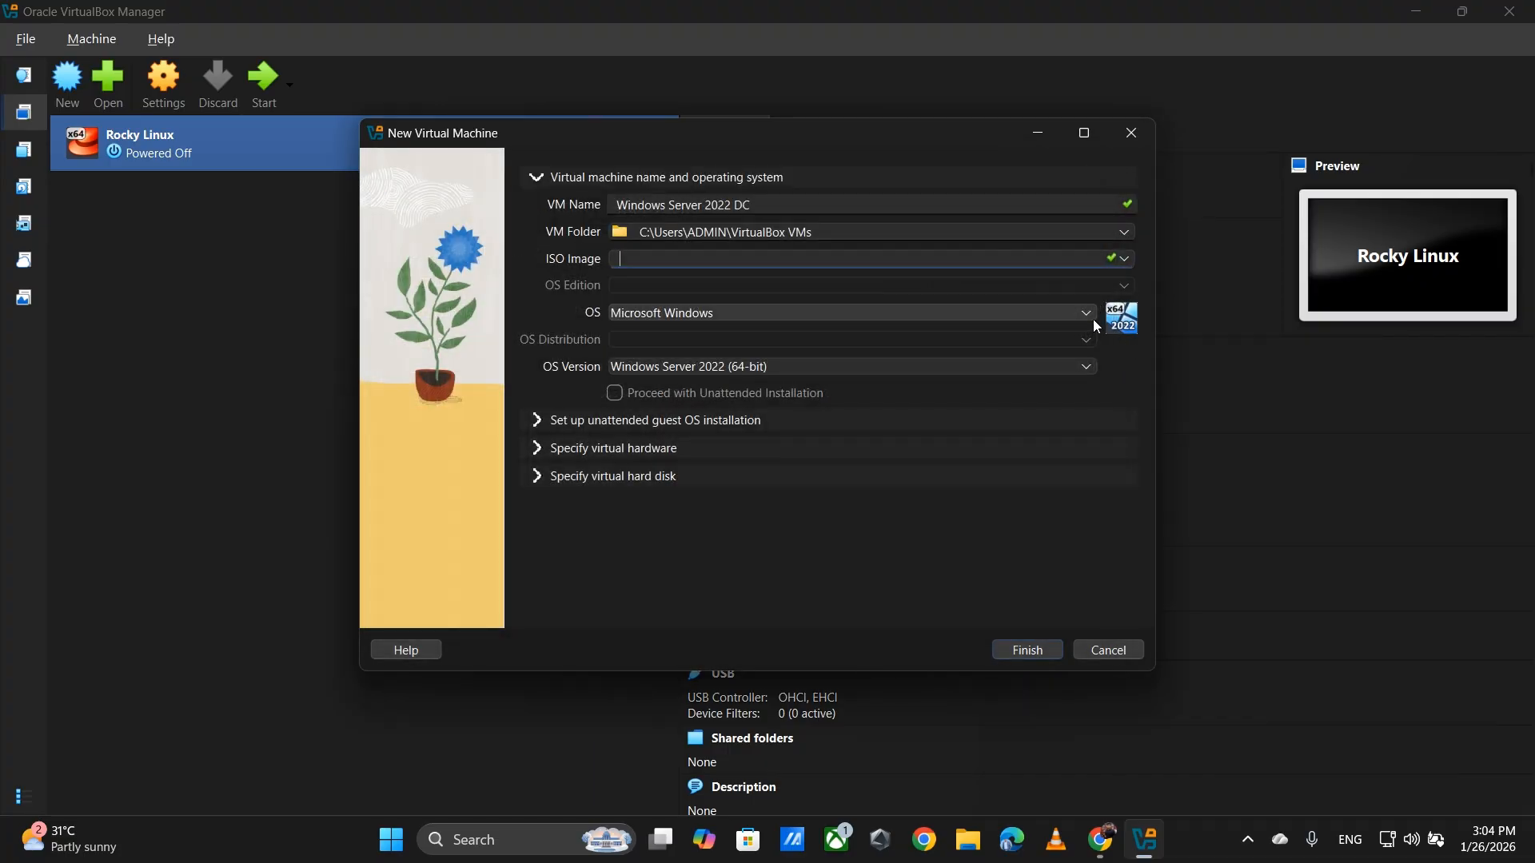
{"action": "left_click", "coordinate": [1121, 261]}
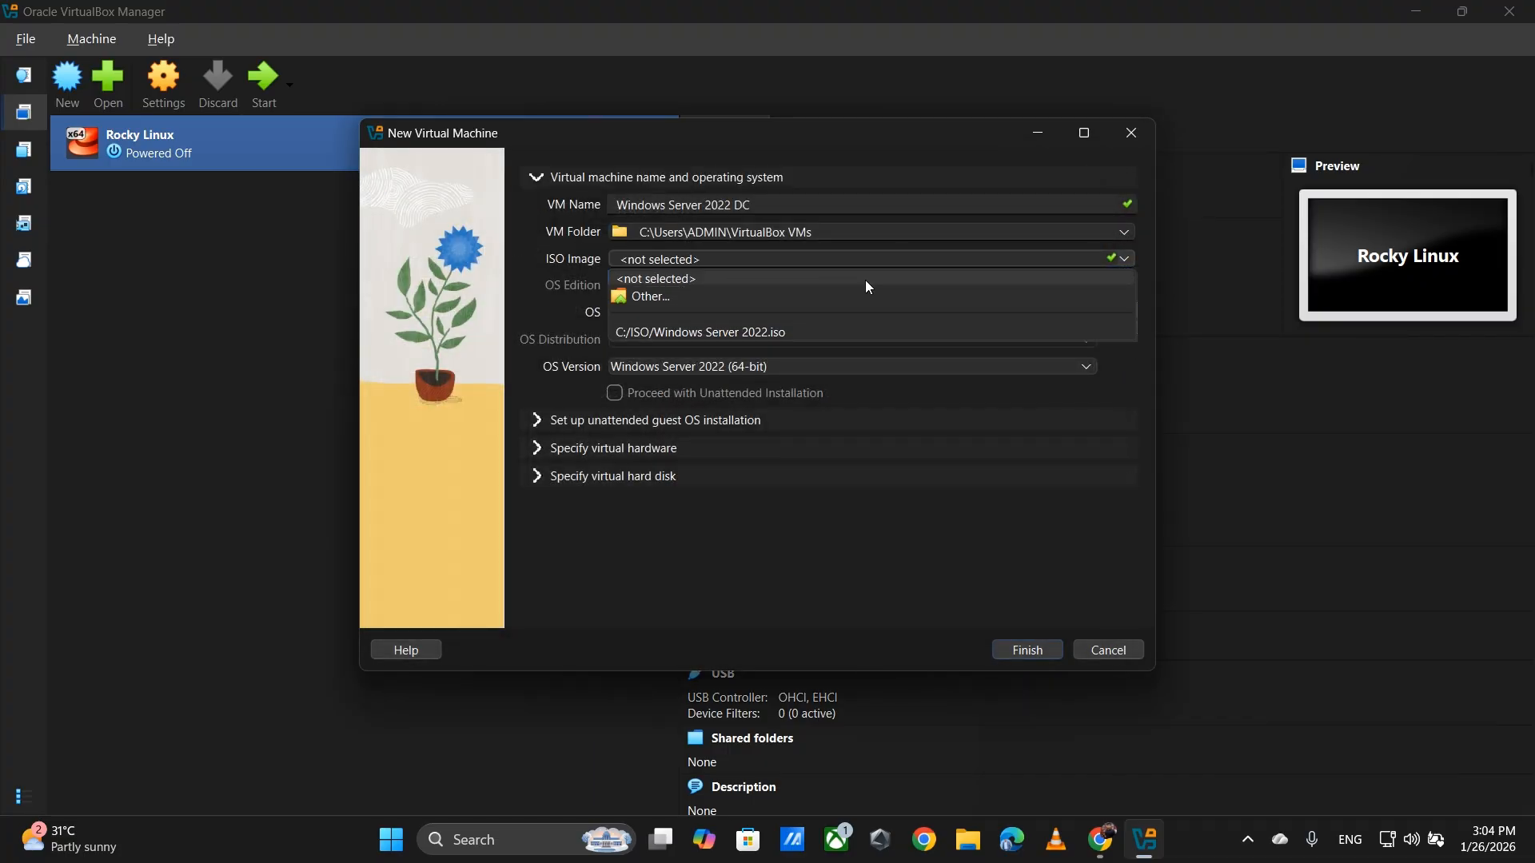
{"action": "left_click", "coordinate": [779, 309]}
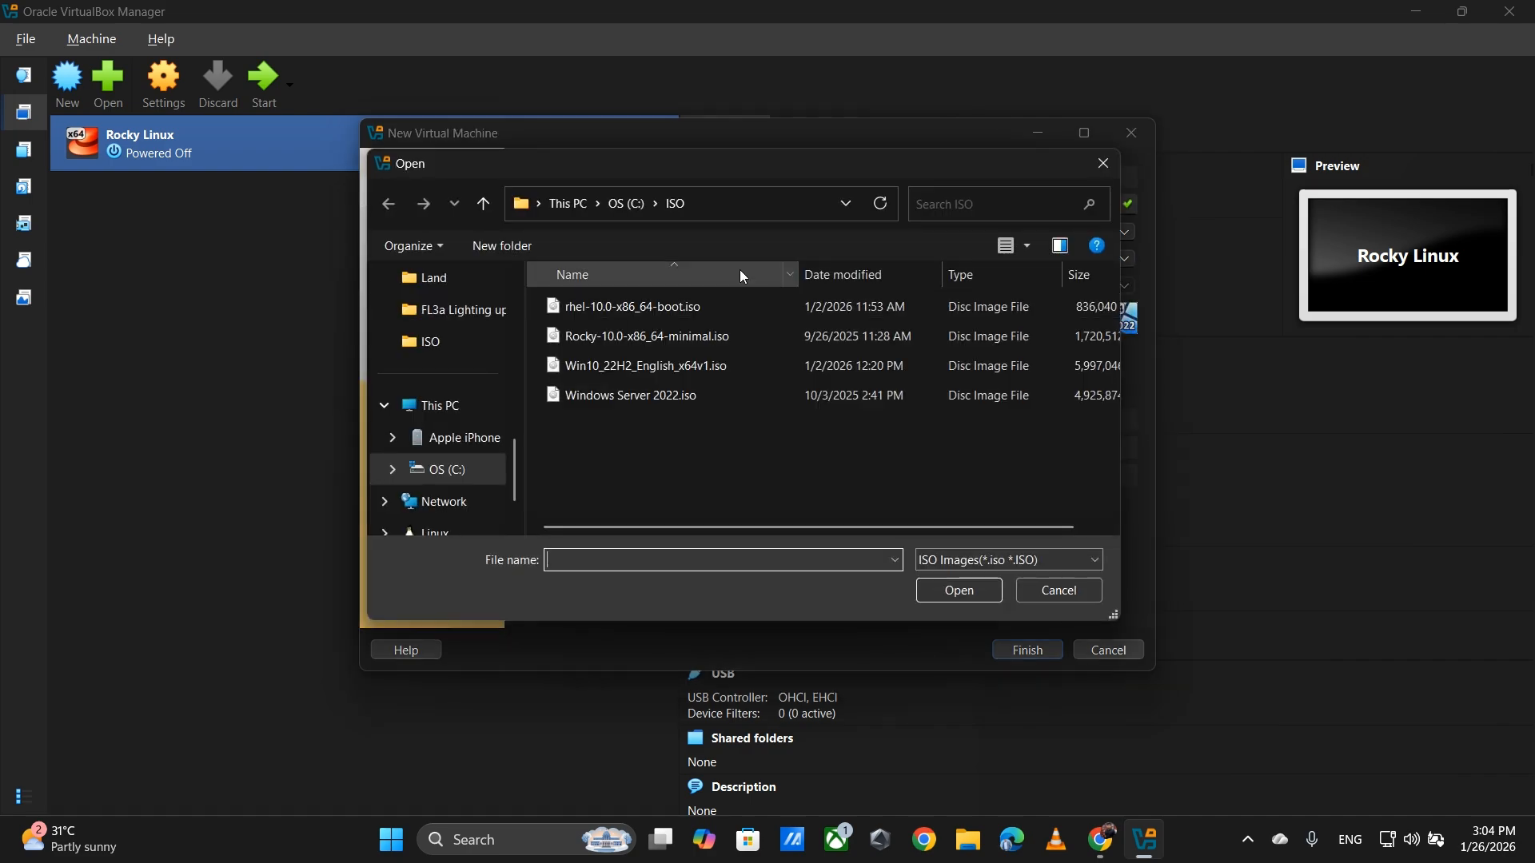
{"action": "left_click", "coordinate": [678, 402]}
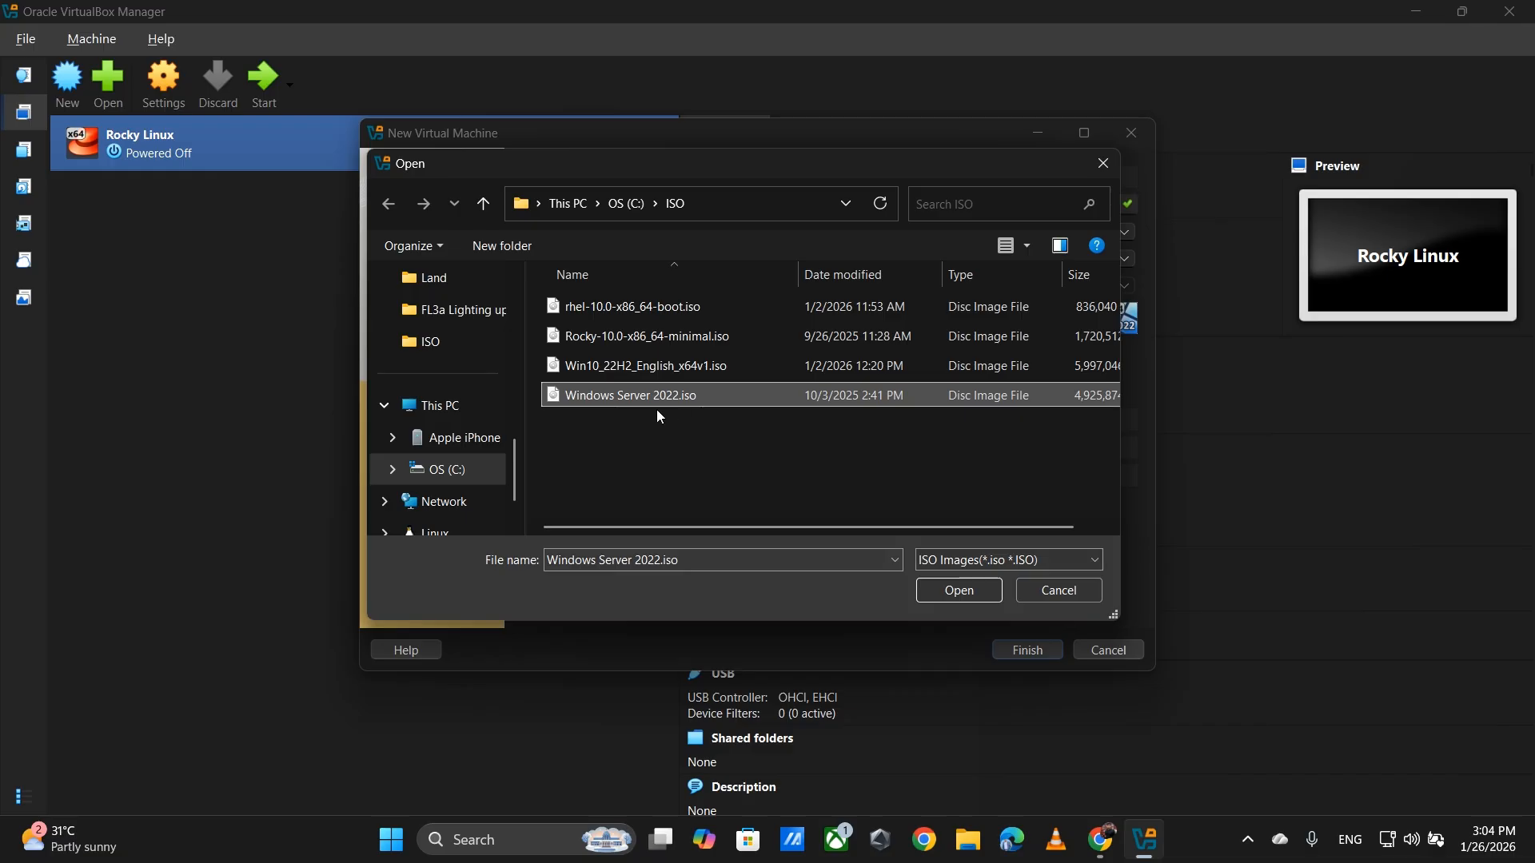
{"action": "left_click", "coordinate": [965, 589]}
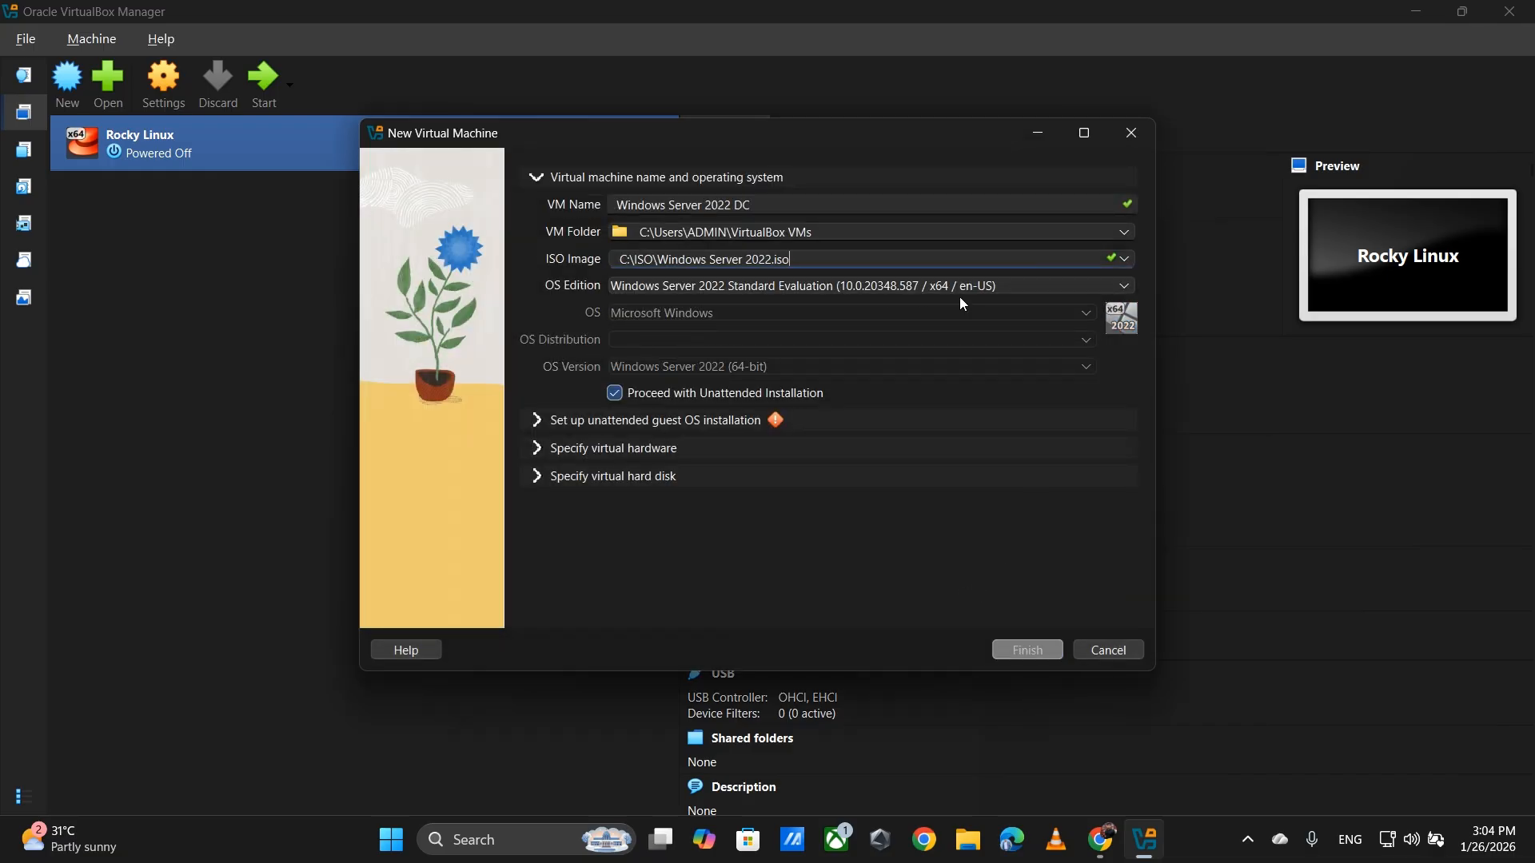
- Choose Windows Server 2022 Datacenter Evaluation as the OS edition
{"action": "left_click", "coordinate": [1039, 289]}
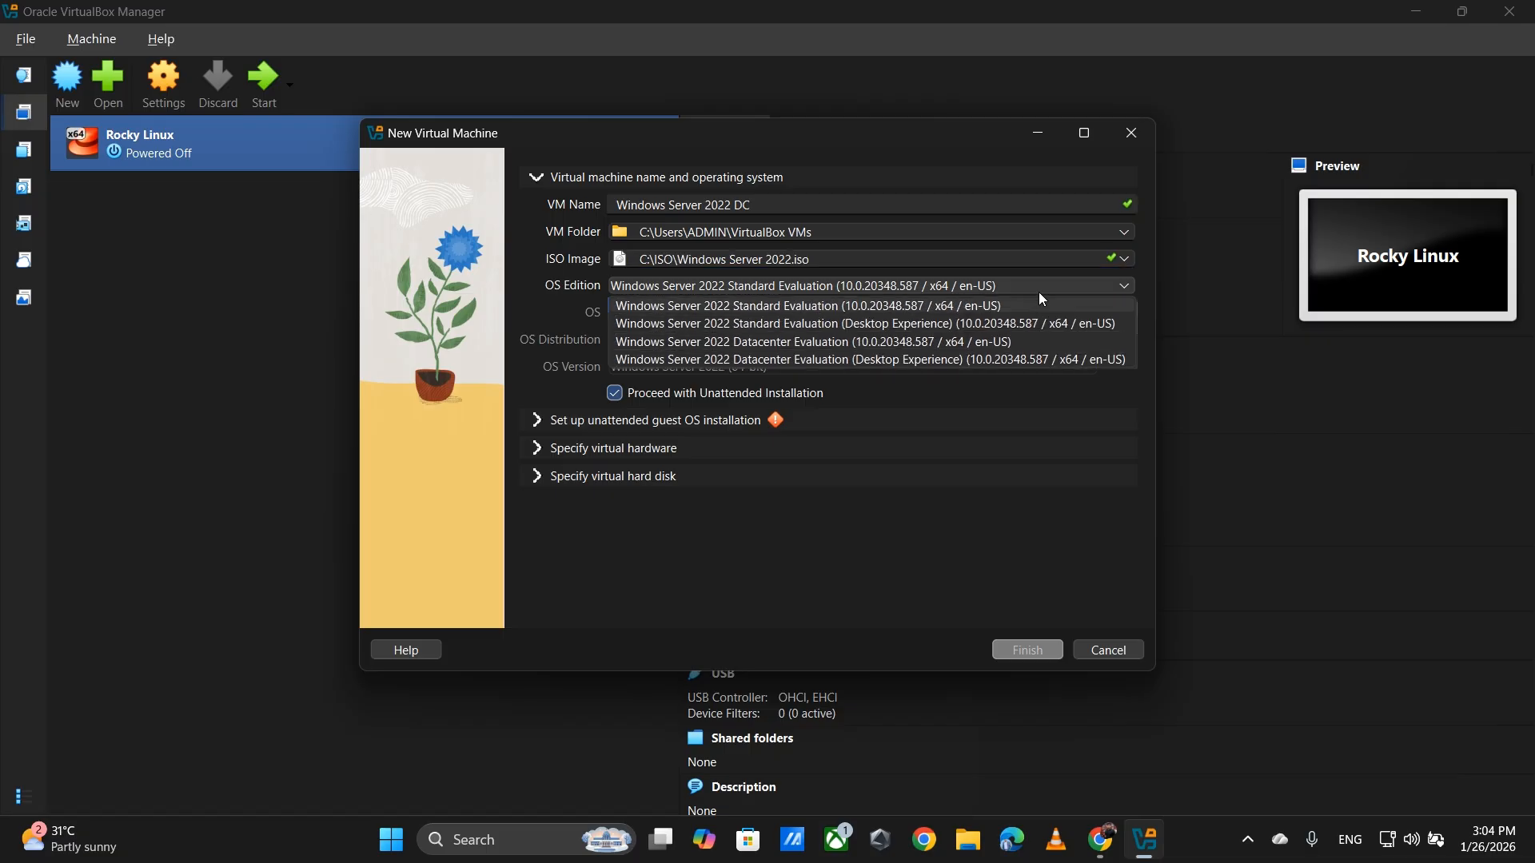
{"action": "left_click", "coordinate": [1018, 339]}
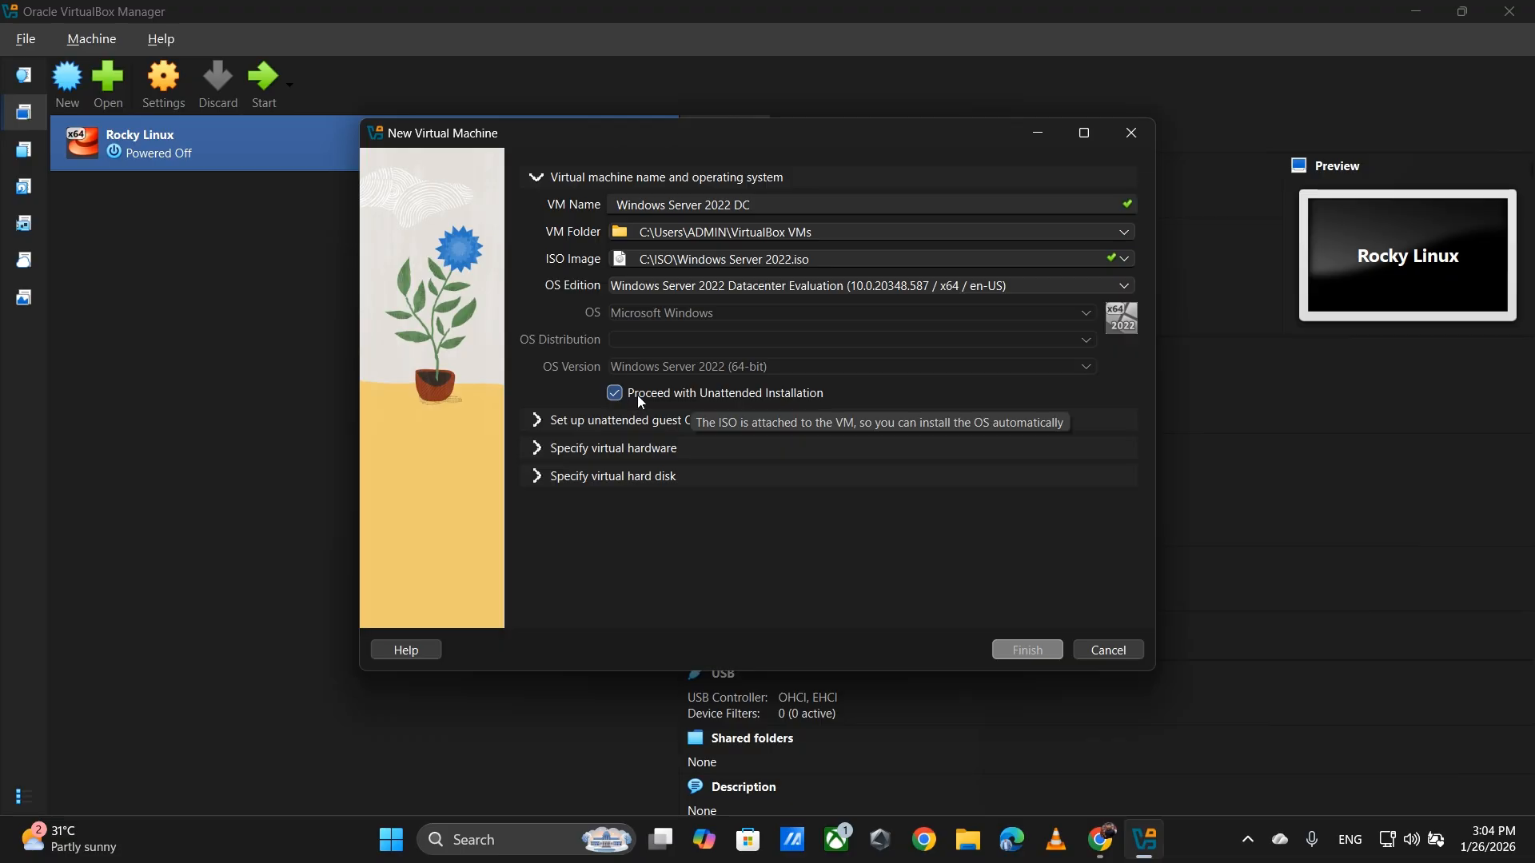
- Disable unattended installation, keeping Microsoft Windows and Windows Server 2022 (64-bit) as OS and version
{"action": "left_click", "coordinate": [711, 392]}
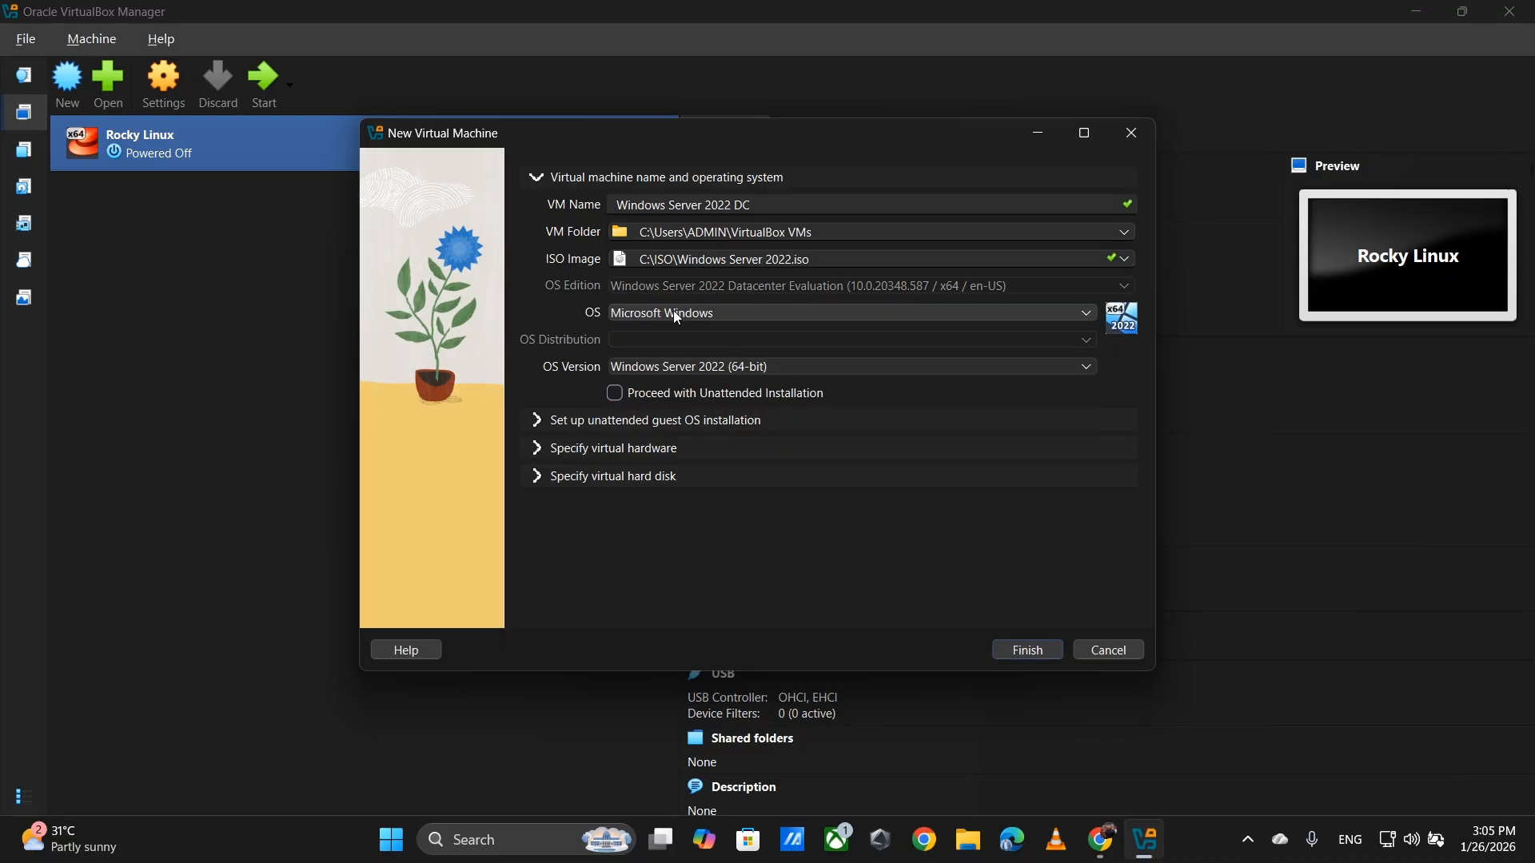
{"action": "left_click", "coordinate": [815, 312]}
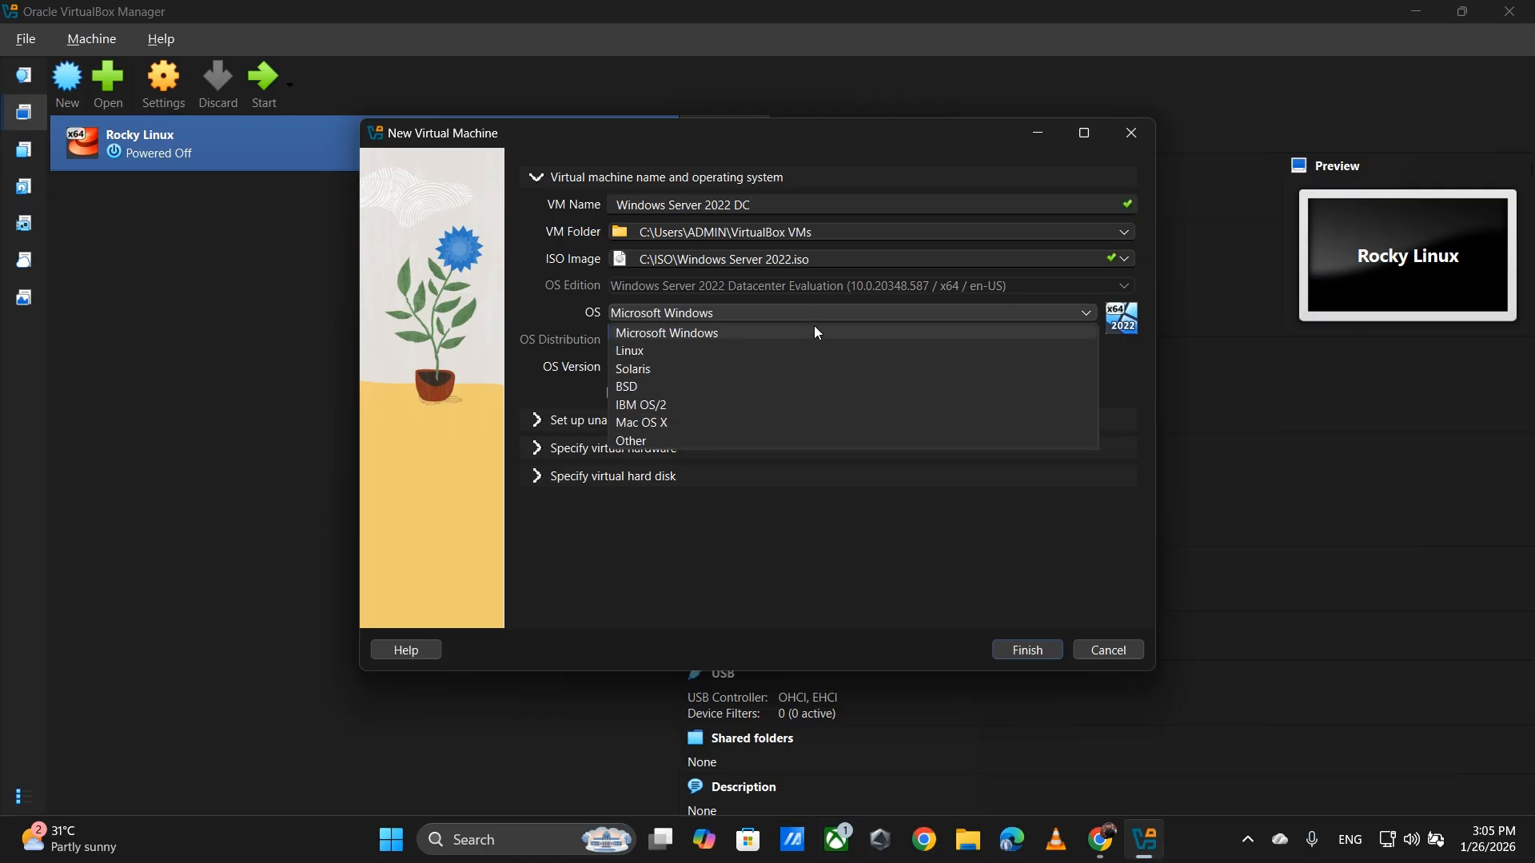
{"action": "left_click", "coordinate": [817, 328]}
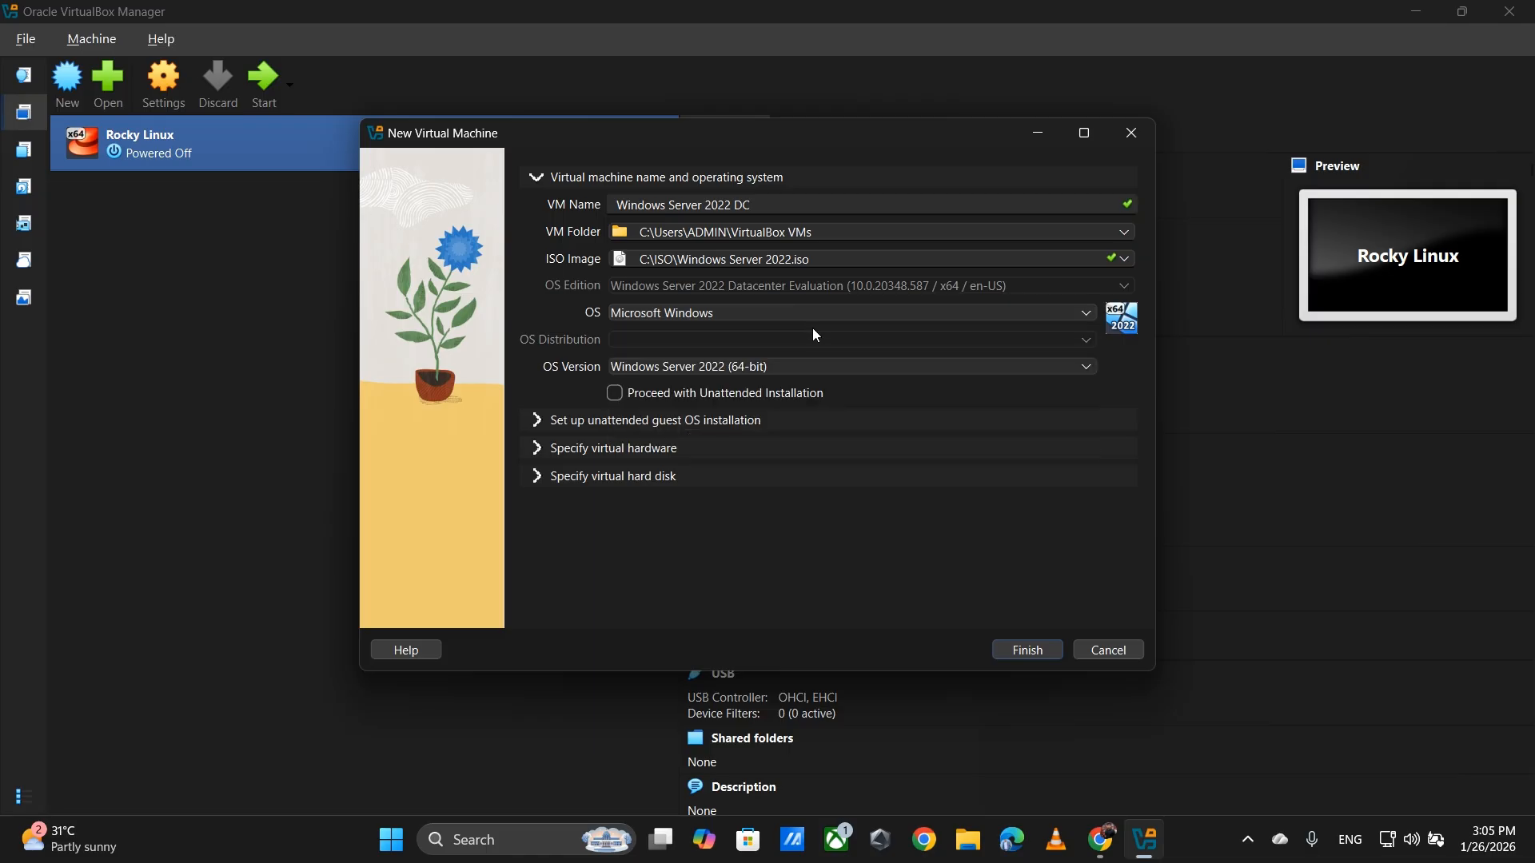
{"action": "left_click", "coordinate": [705, 362]}
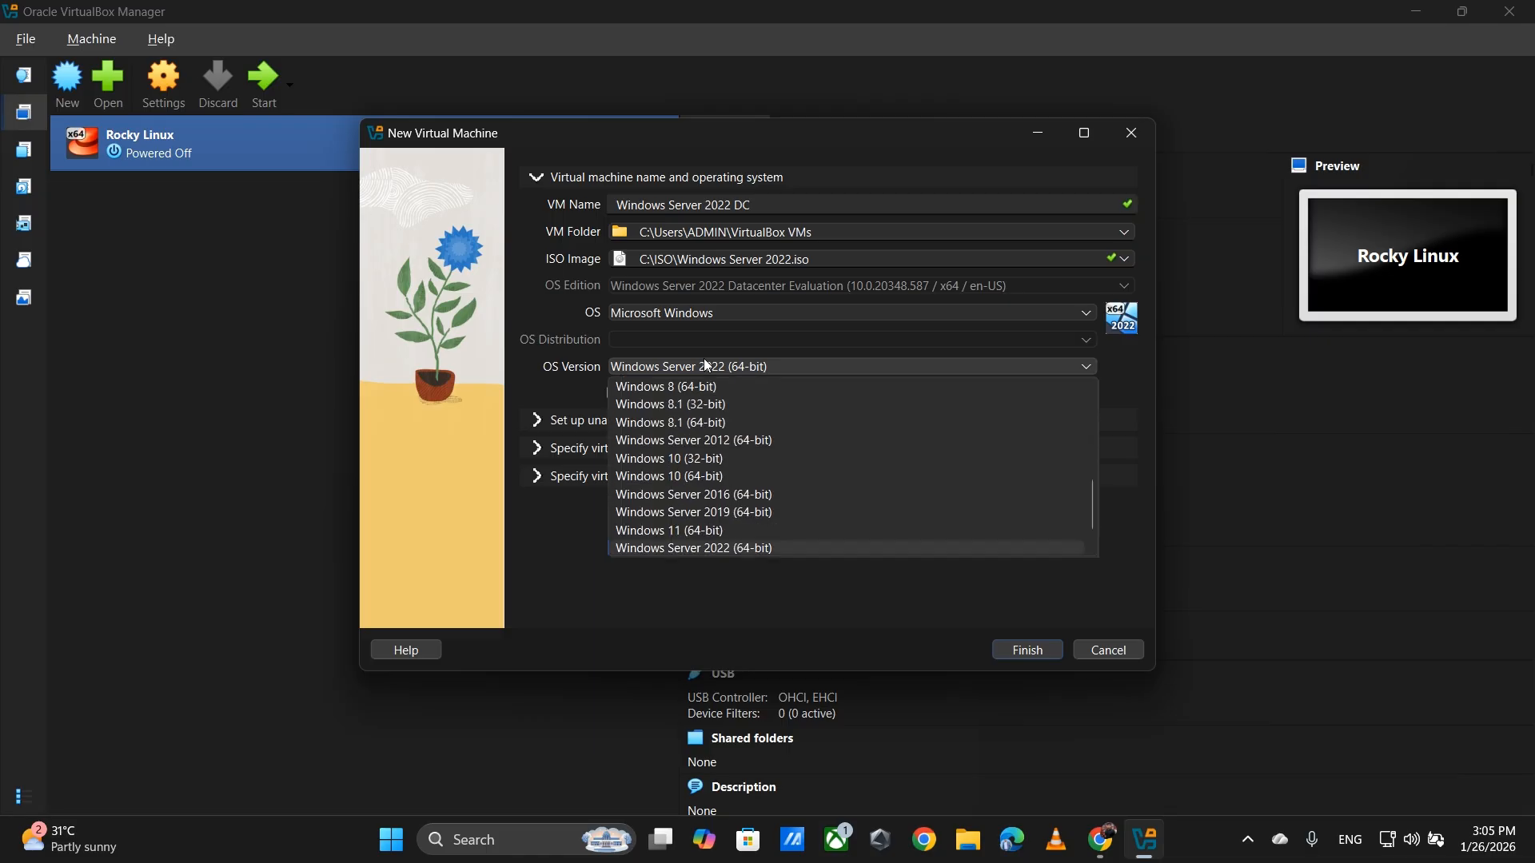
{"action": "left_click", "coordinate": [701, 576]}
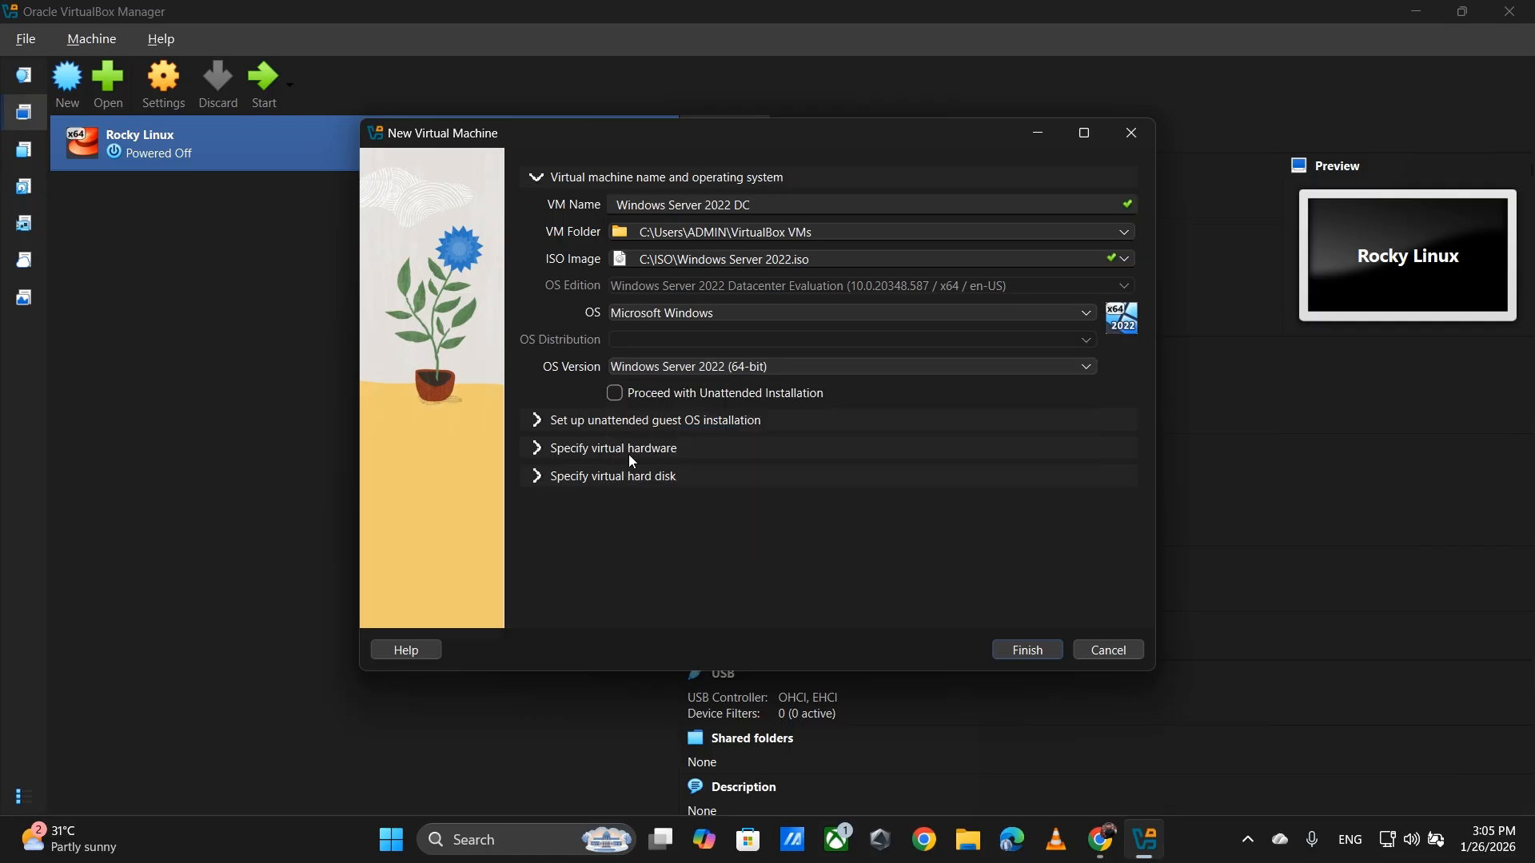
{"action": "left_click", "coordinate": [540, 429]}
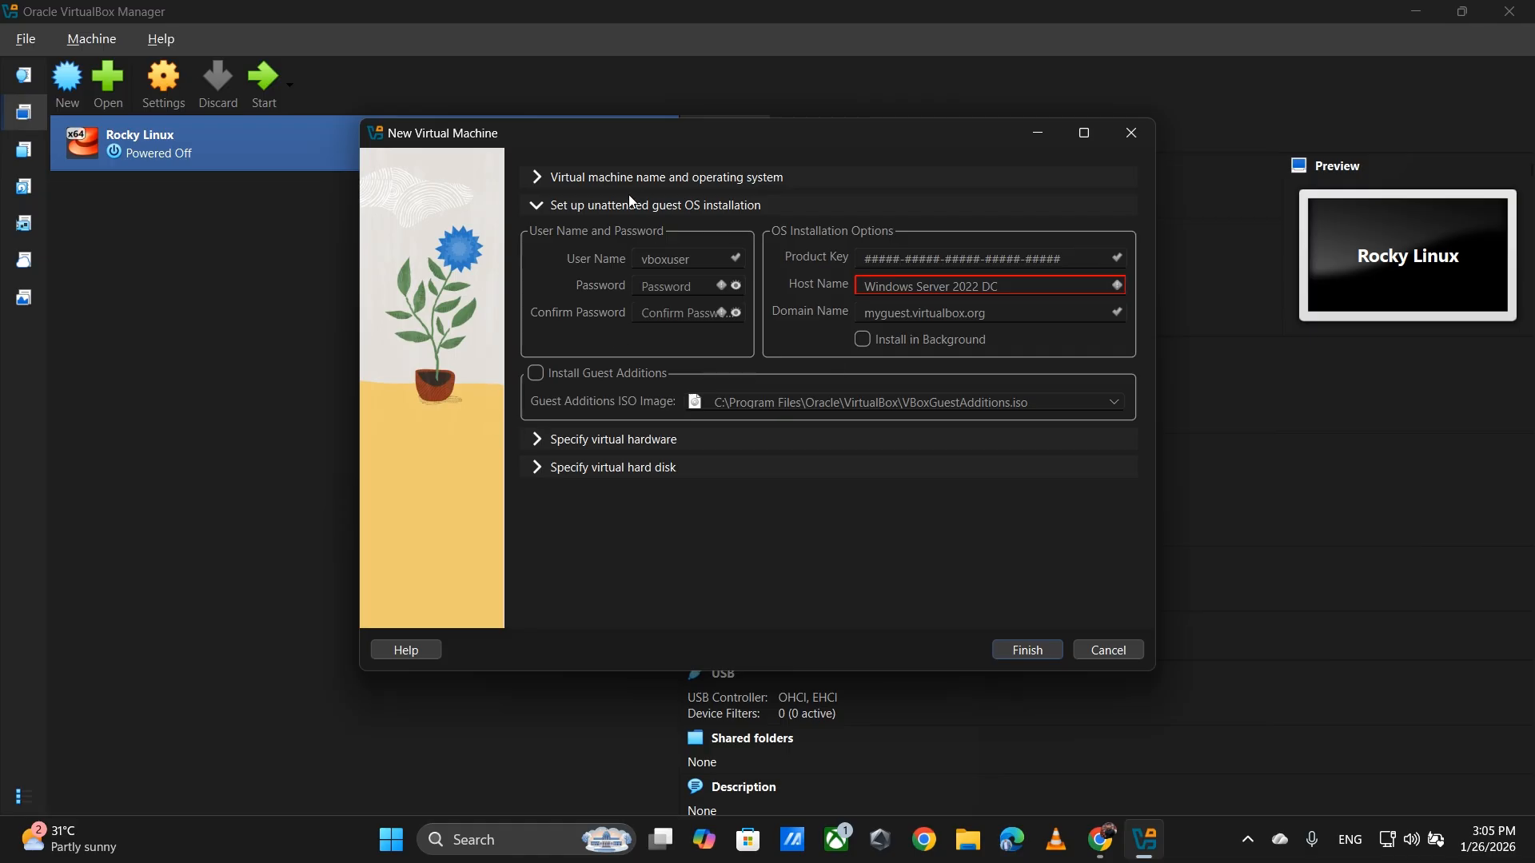
- Set the VM's base memory to 4096 MB and its CPU count to 4
{"action": "left_click", "coordinate": [562, 431]}
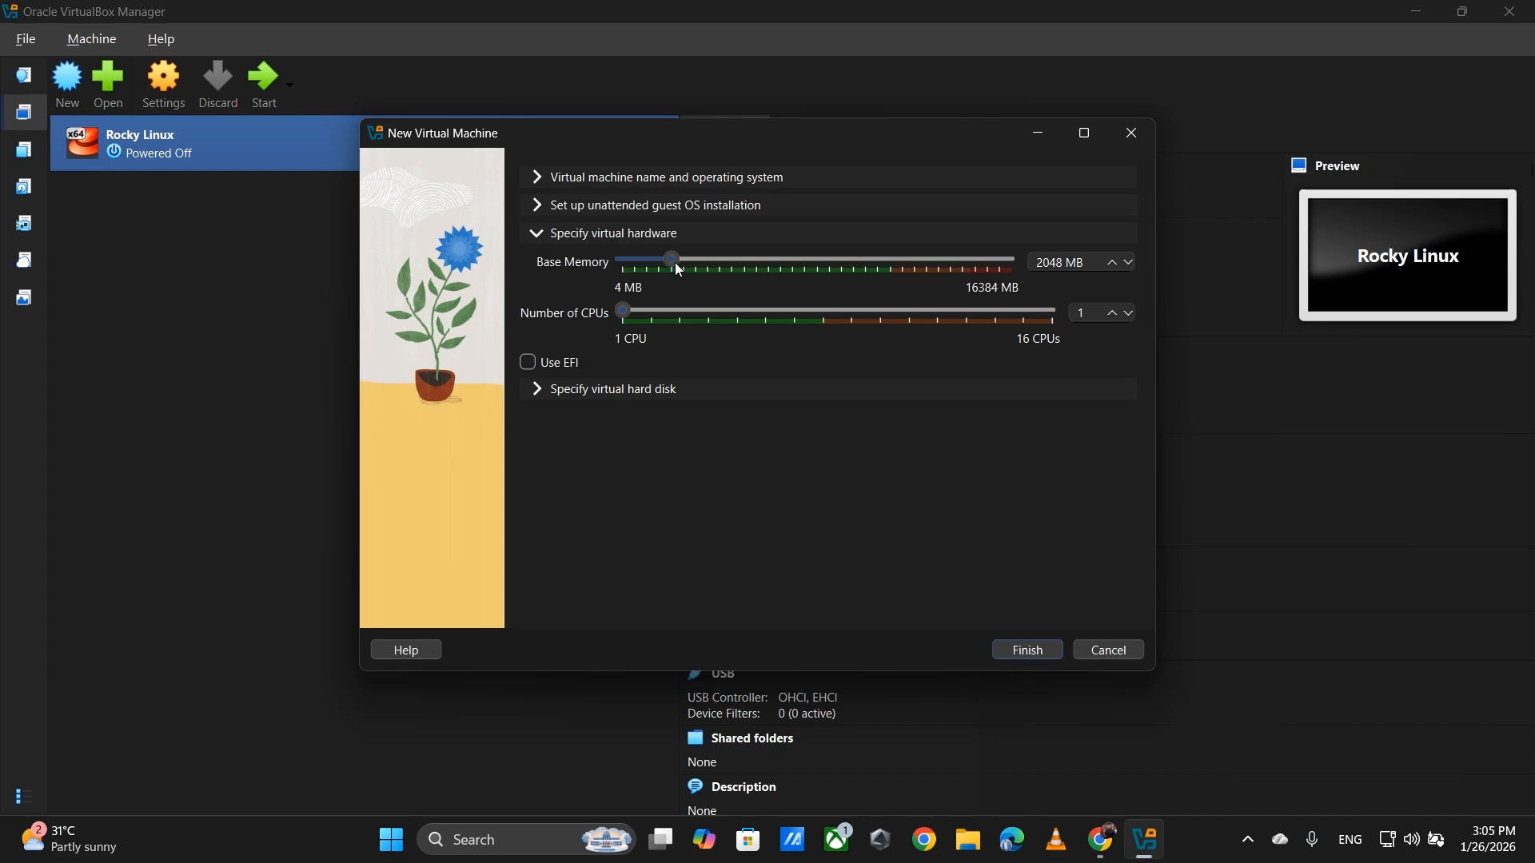
{"action": "left_click_drag", "start_coordinate": [675, 262], "coordinate": [721, 264]}
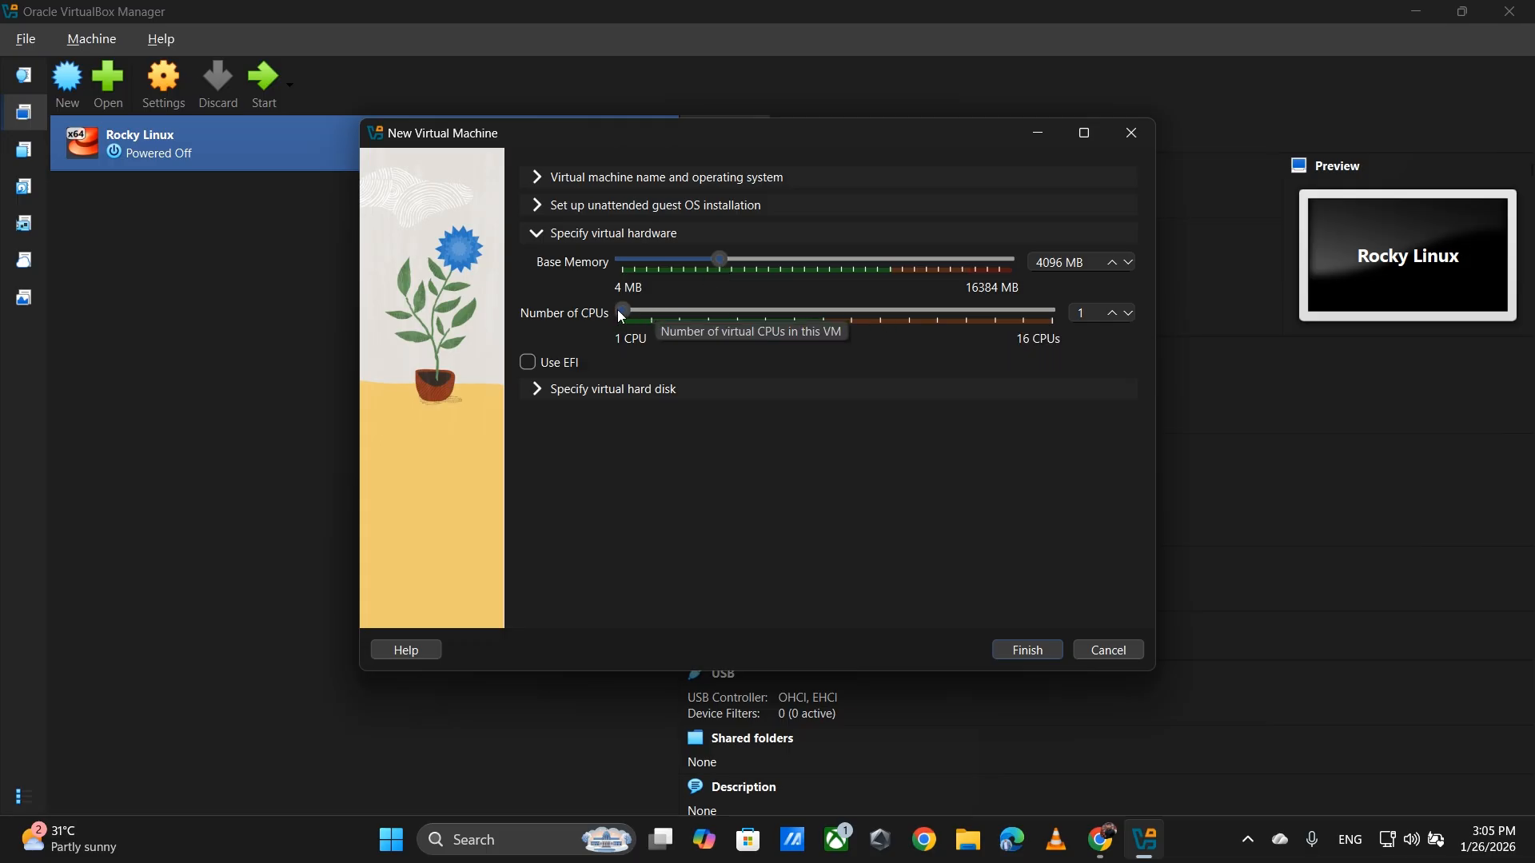
{"action": "left_click_drag", "start_coordinate": [621, 315], "coordinate": [717, 319]}
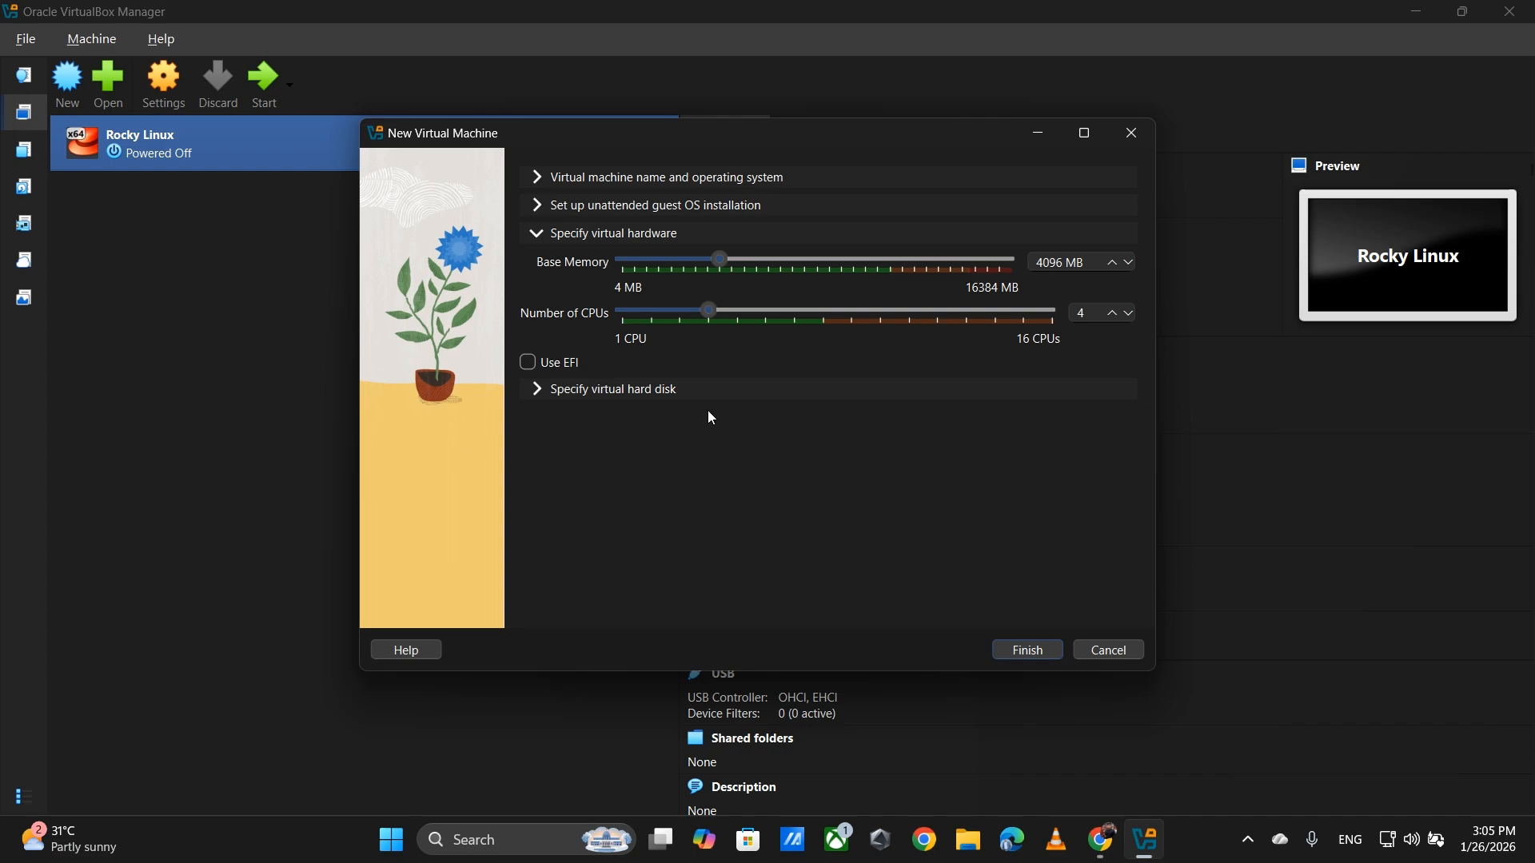
{"action": "left_click", "coordinate": [626, 389]}
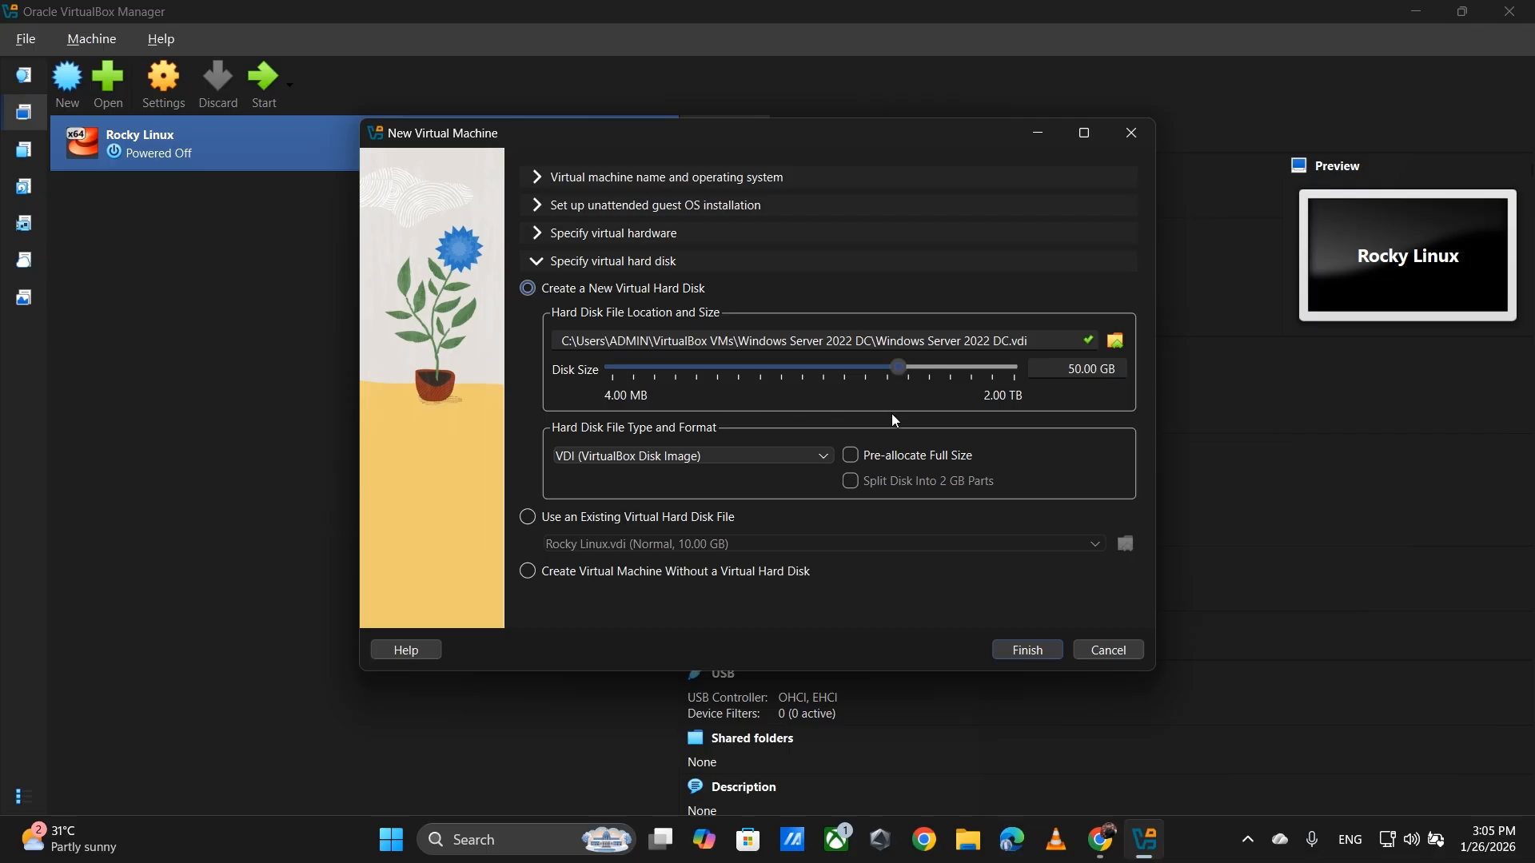
- Keep VDI as the 50.00 GB disk's format and return to the name and OS section
{"action": "left_click", "coordinate": [767, 455]}
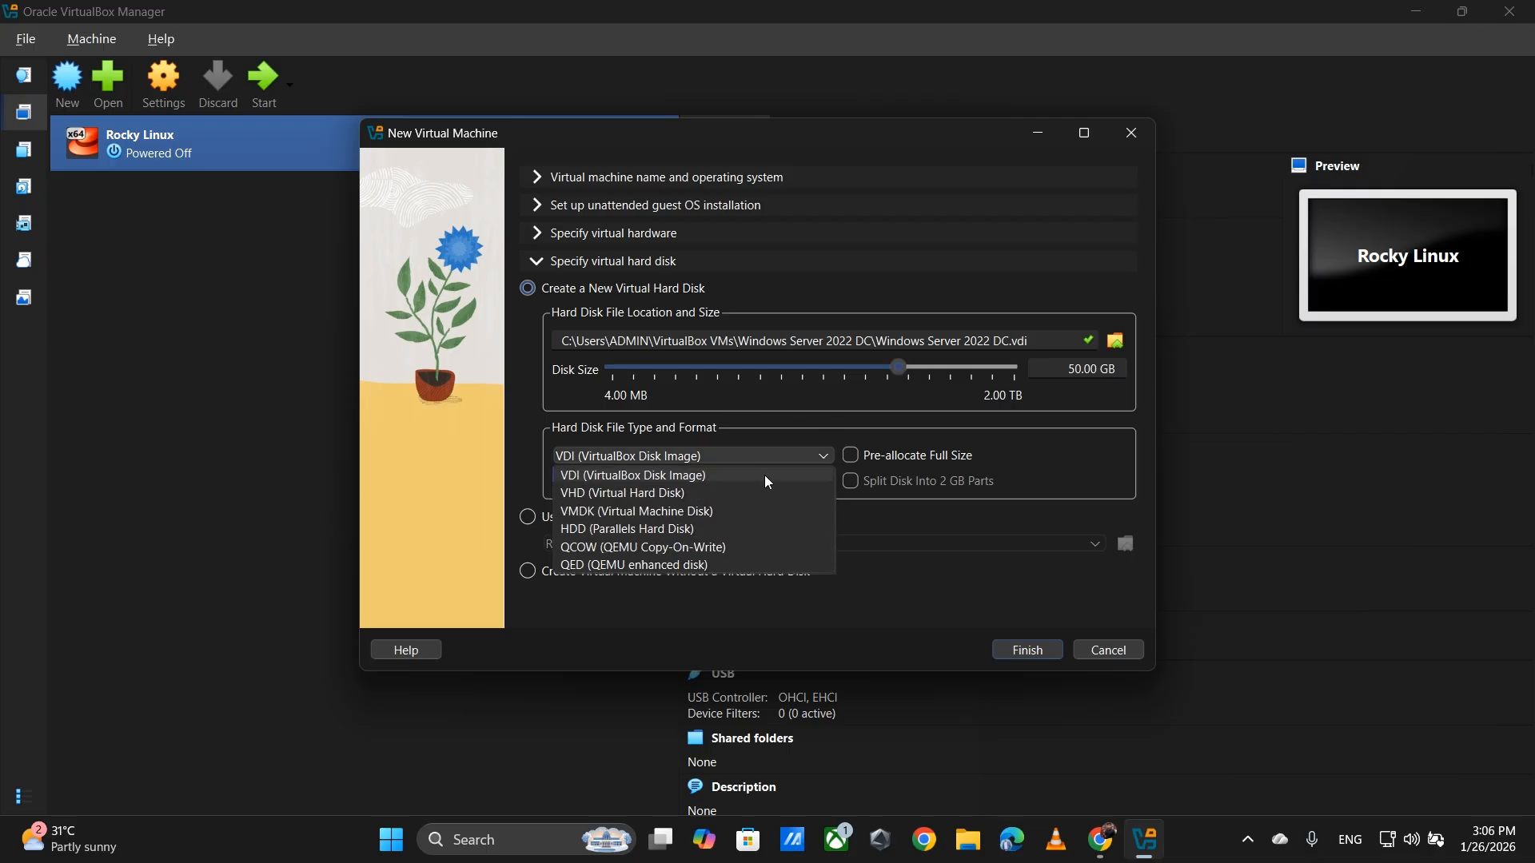
{"action": "left_click", "coordinate": [765, 477]}
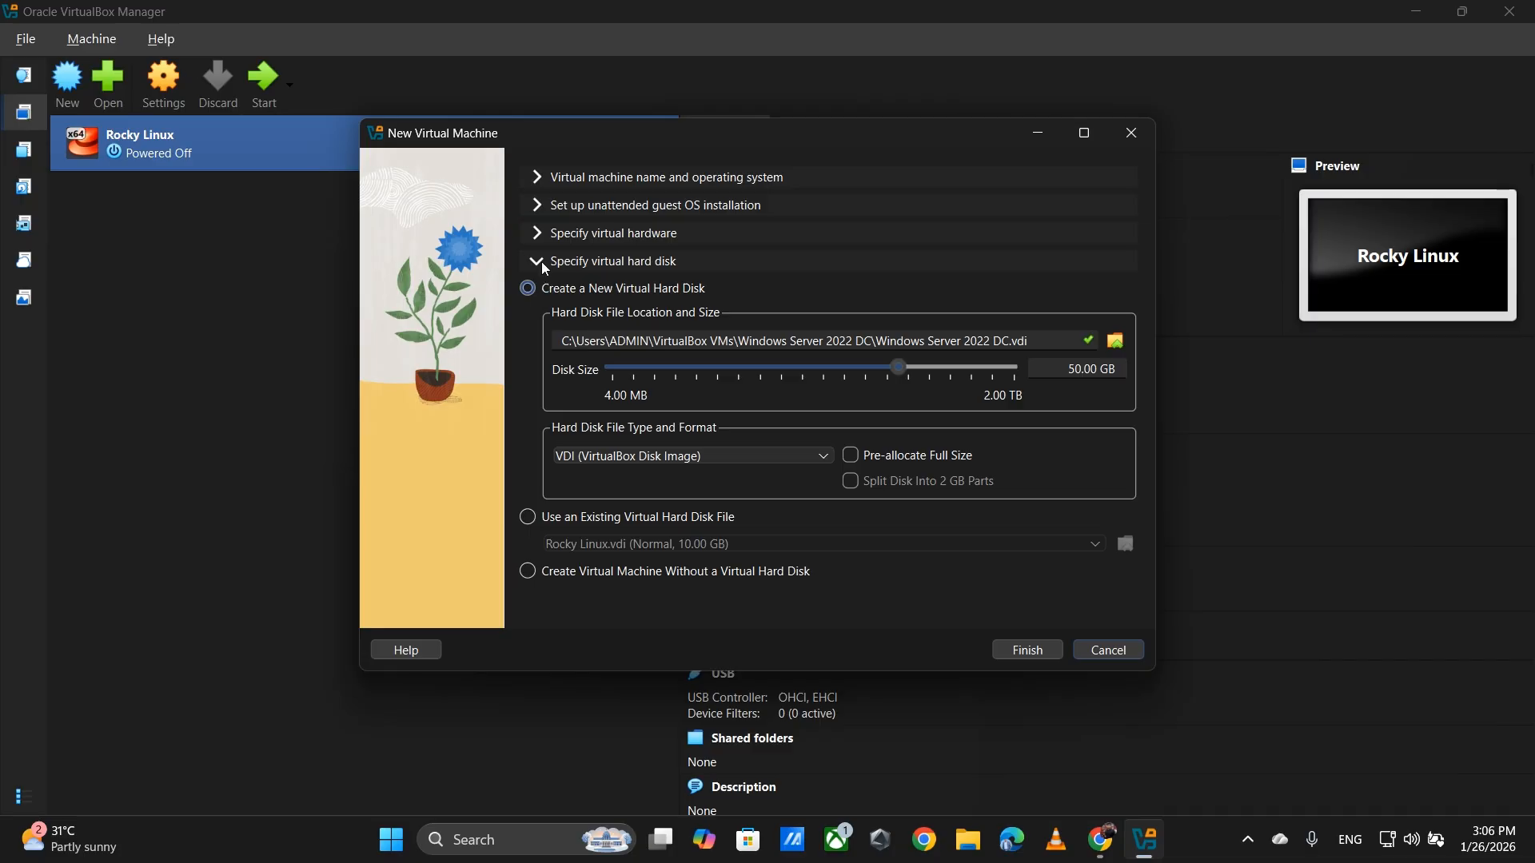
{"action": "left_click", "coordinate": [542, 177]}
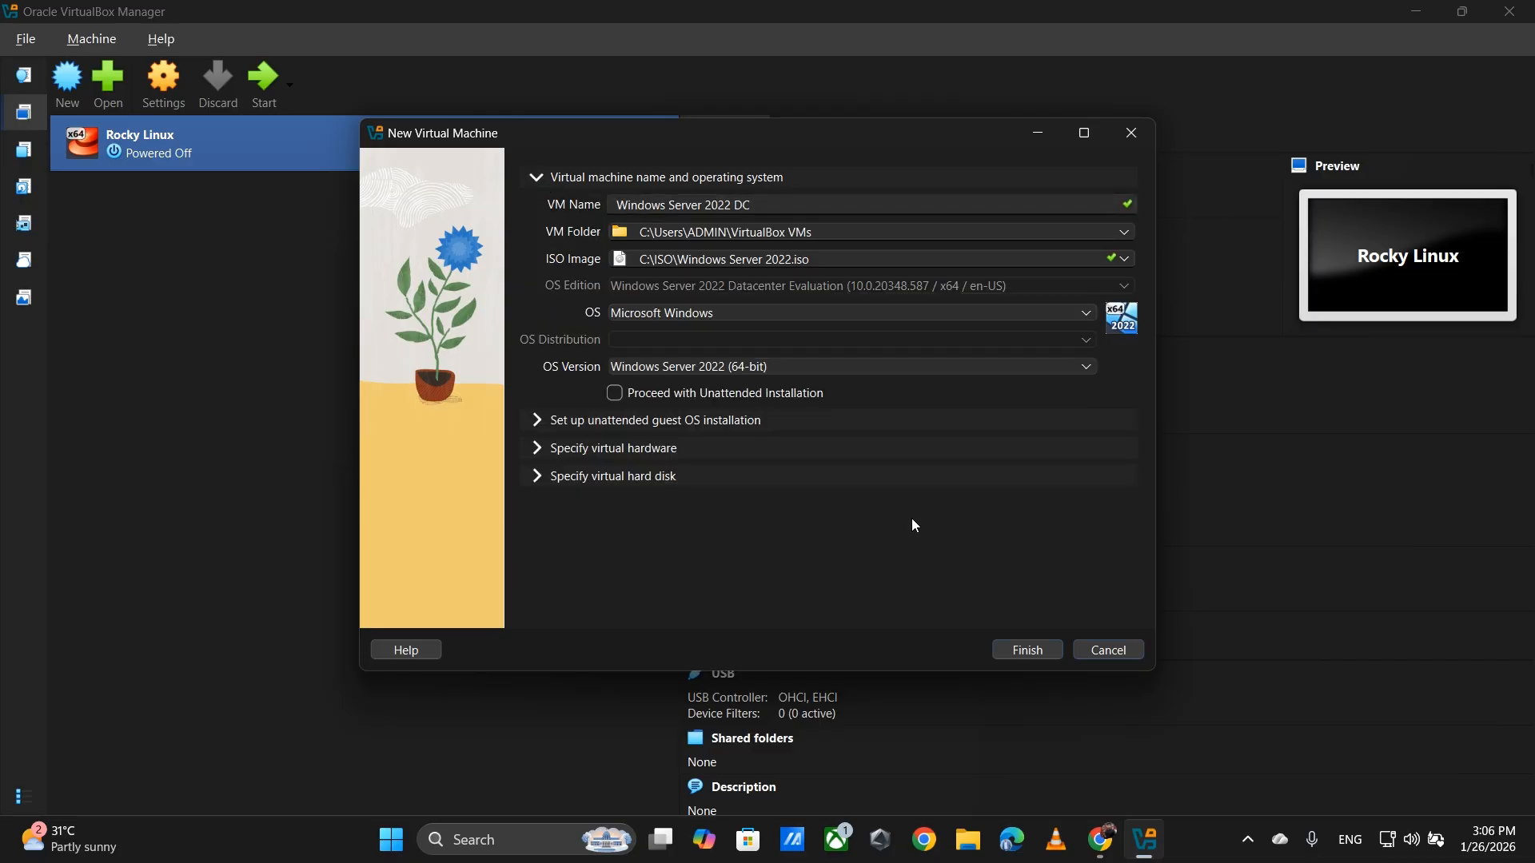
- Review the unattended, hardware and virtual disk sections, inspecting the disk file path
{"action": "left_click", "coordinate": [540, 424]}
{"action": "left_click", "coordinate": [557, 440]}
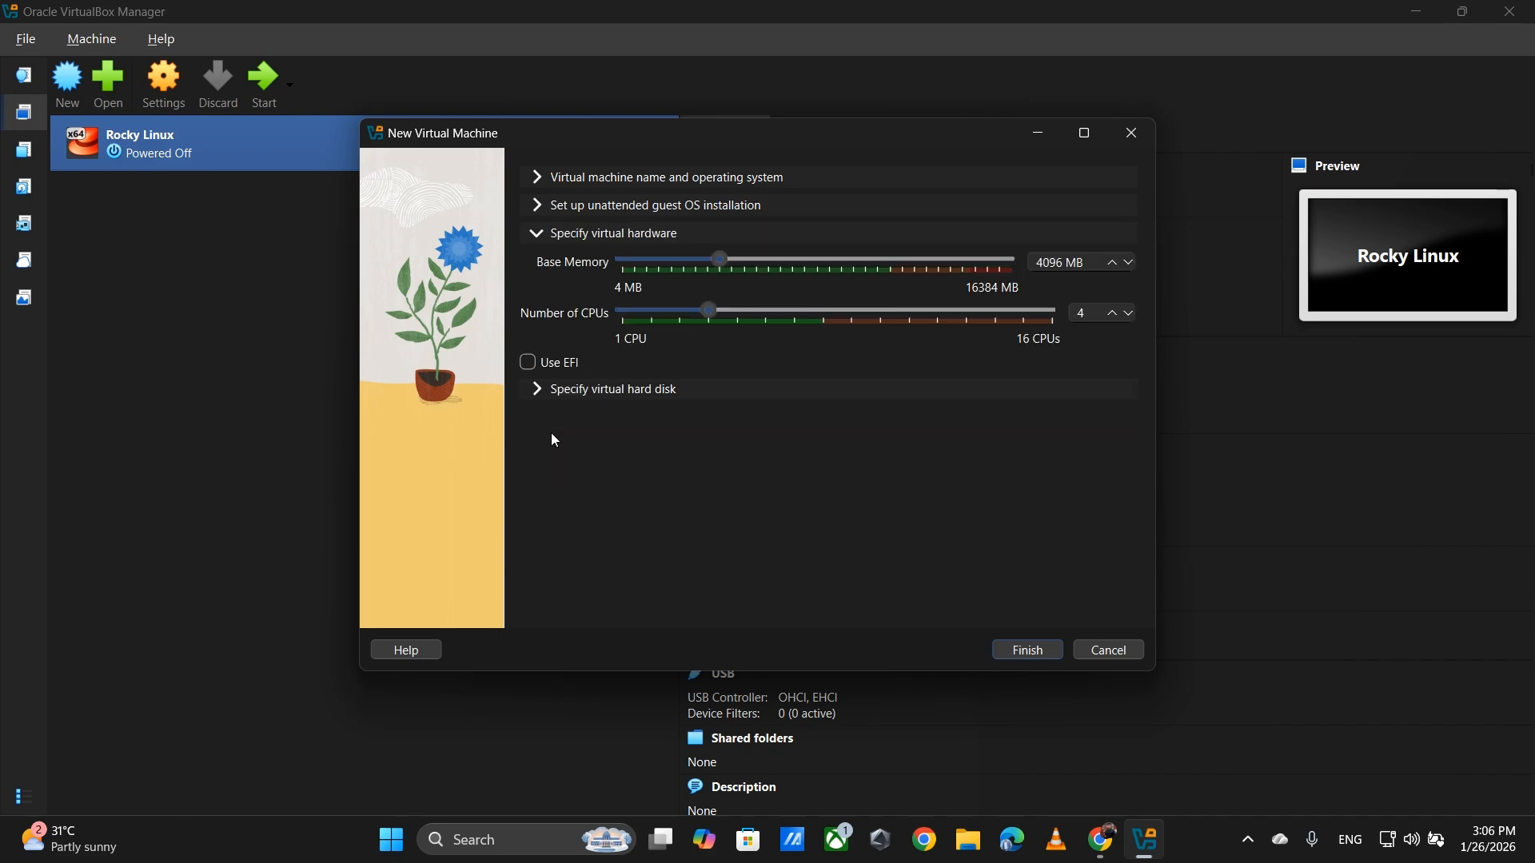
{"action": "left_click", "coordinate": [611, 395]}
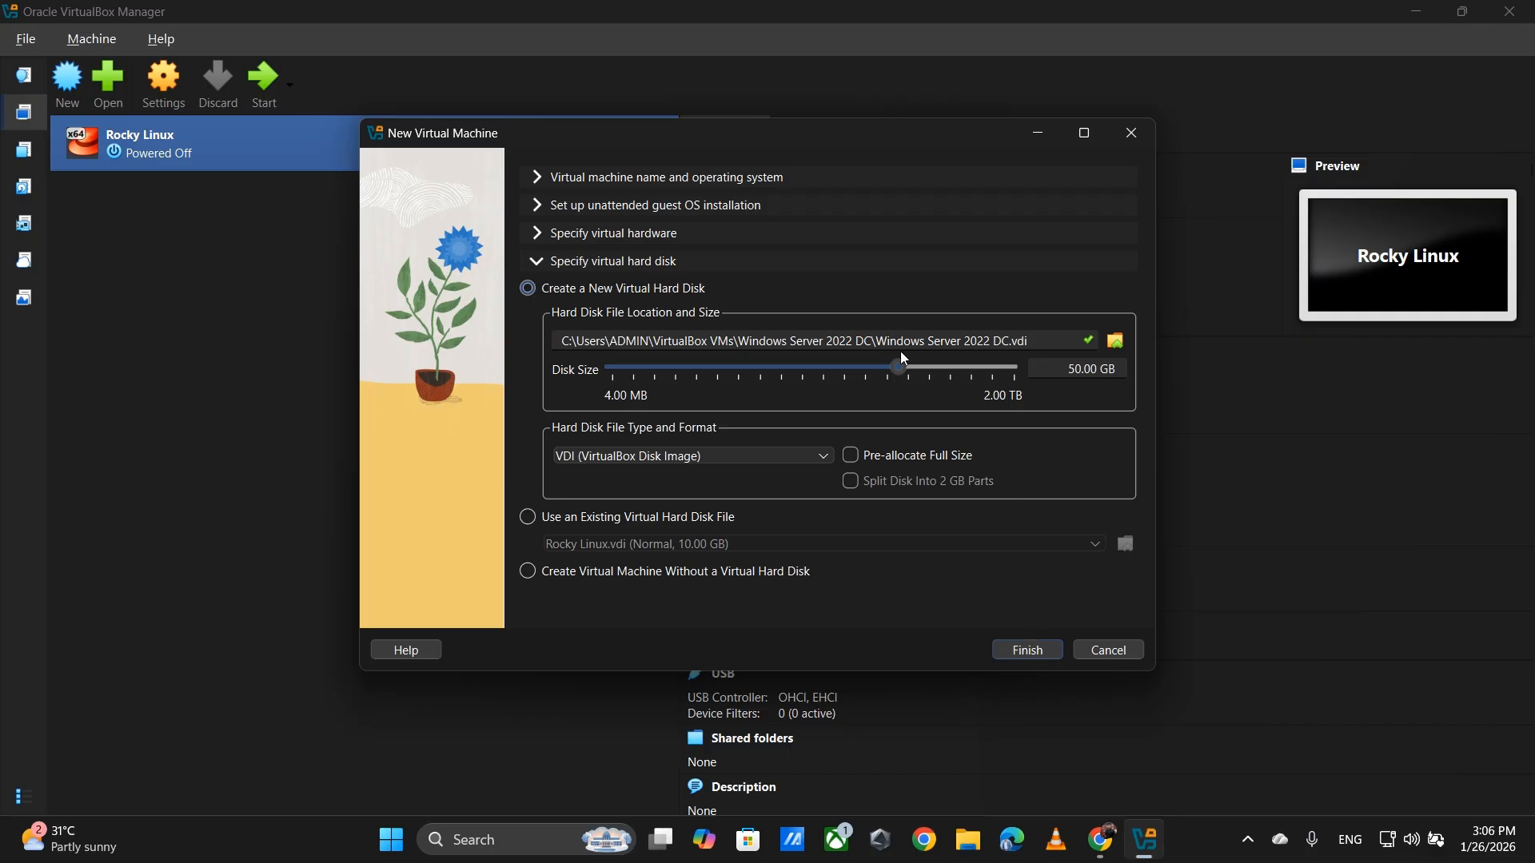
{"action": "left_click", "coordinate": [1036, 340]}
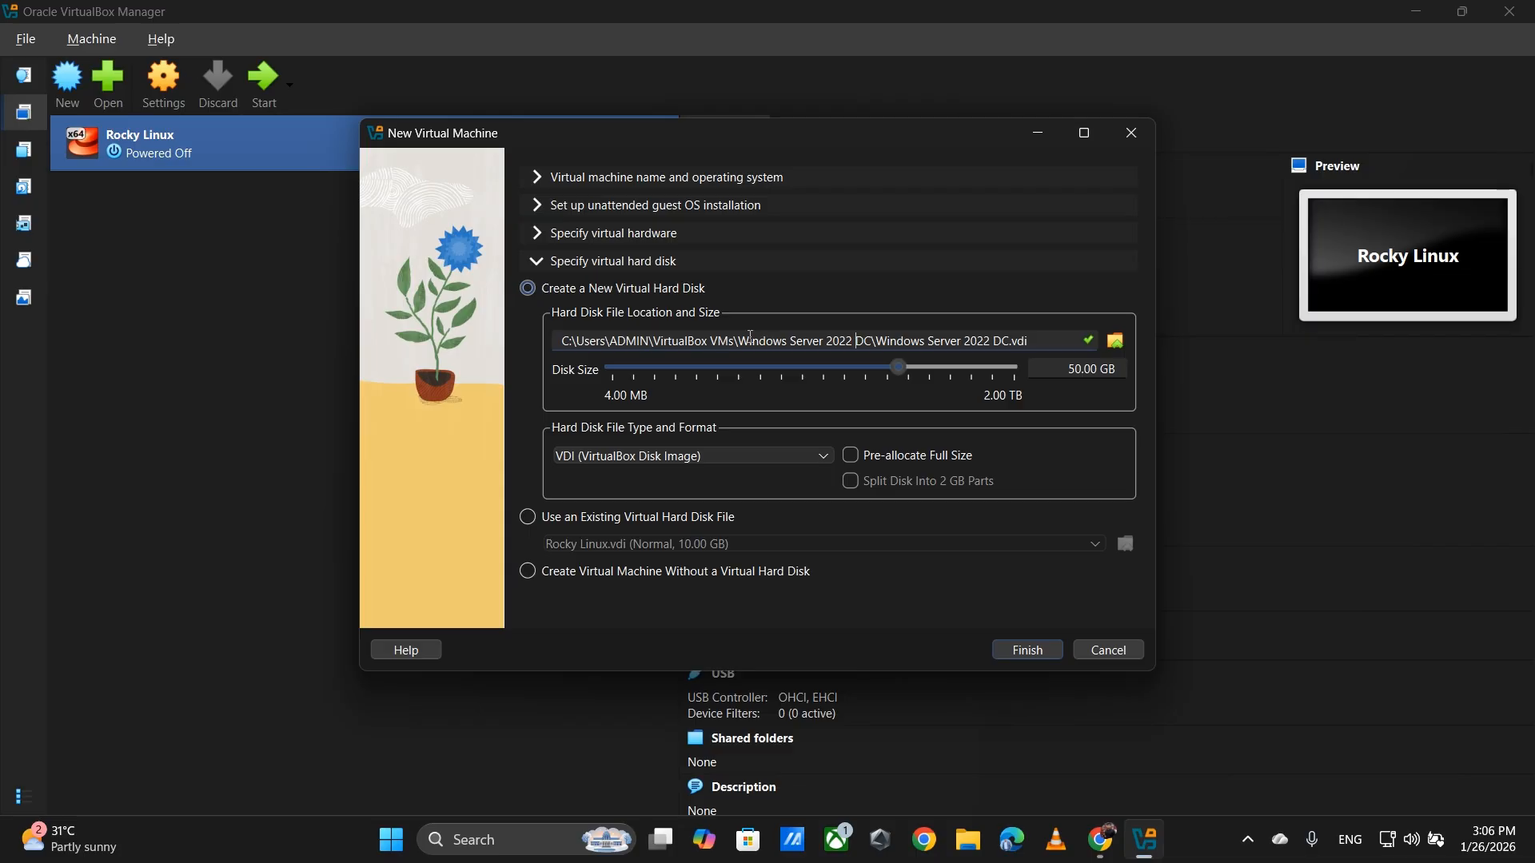
{"action": "left_click_drag", "start_coordinate": [736, 338], "coordinate": [867, 338]}
{"action": "left_click", "coordinate": [1049, 658]}
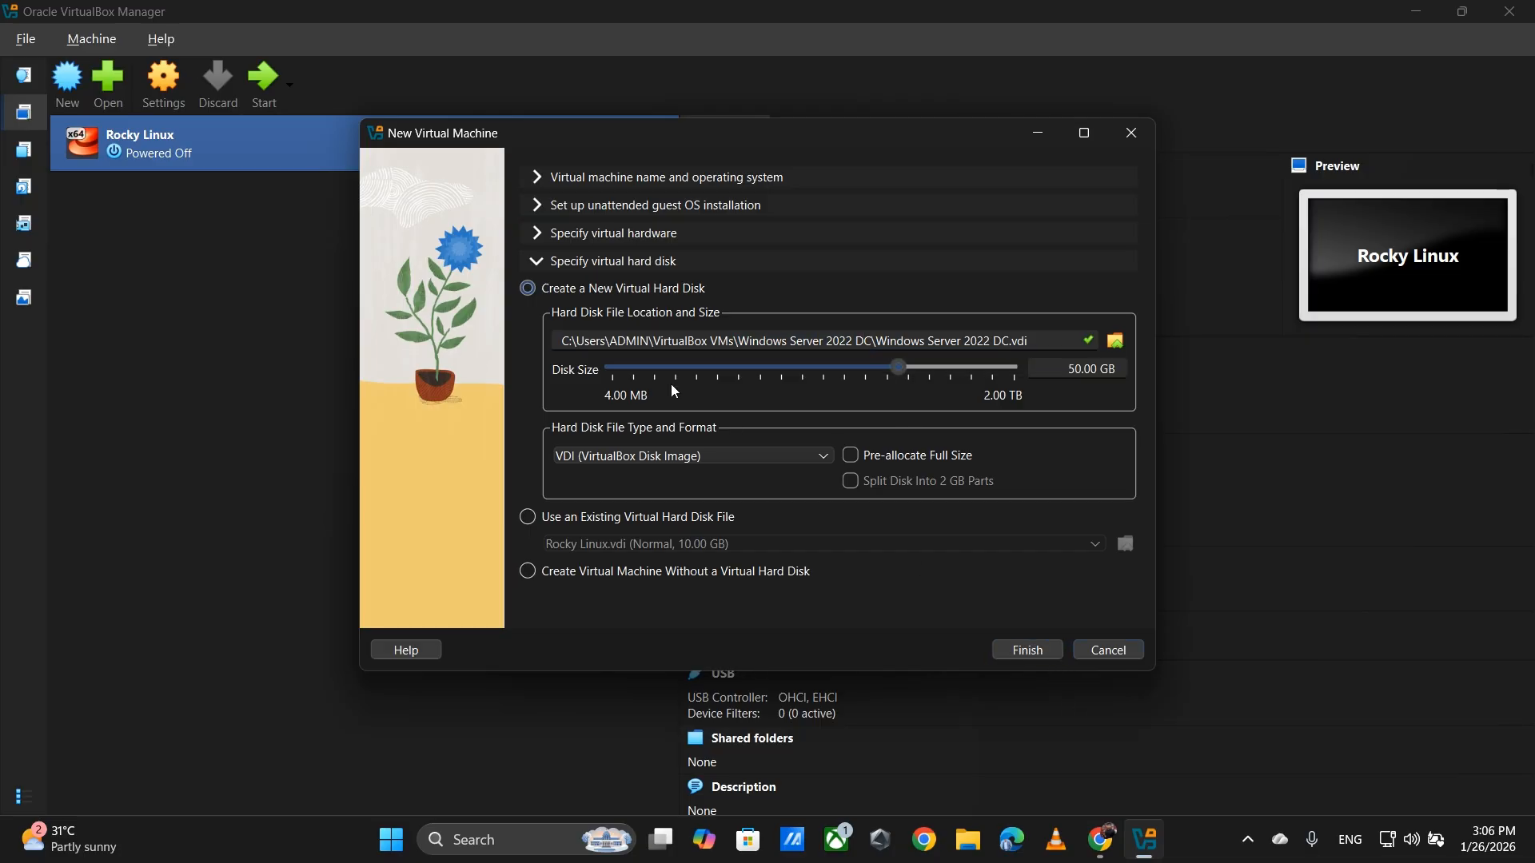
- Rename the VM to 'Microsoft Windows Server 2022 DC' and finish creating it
{"action": "left_click", "coordinate": [549, 175]}
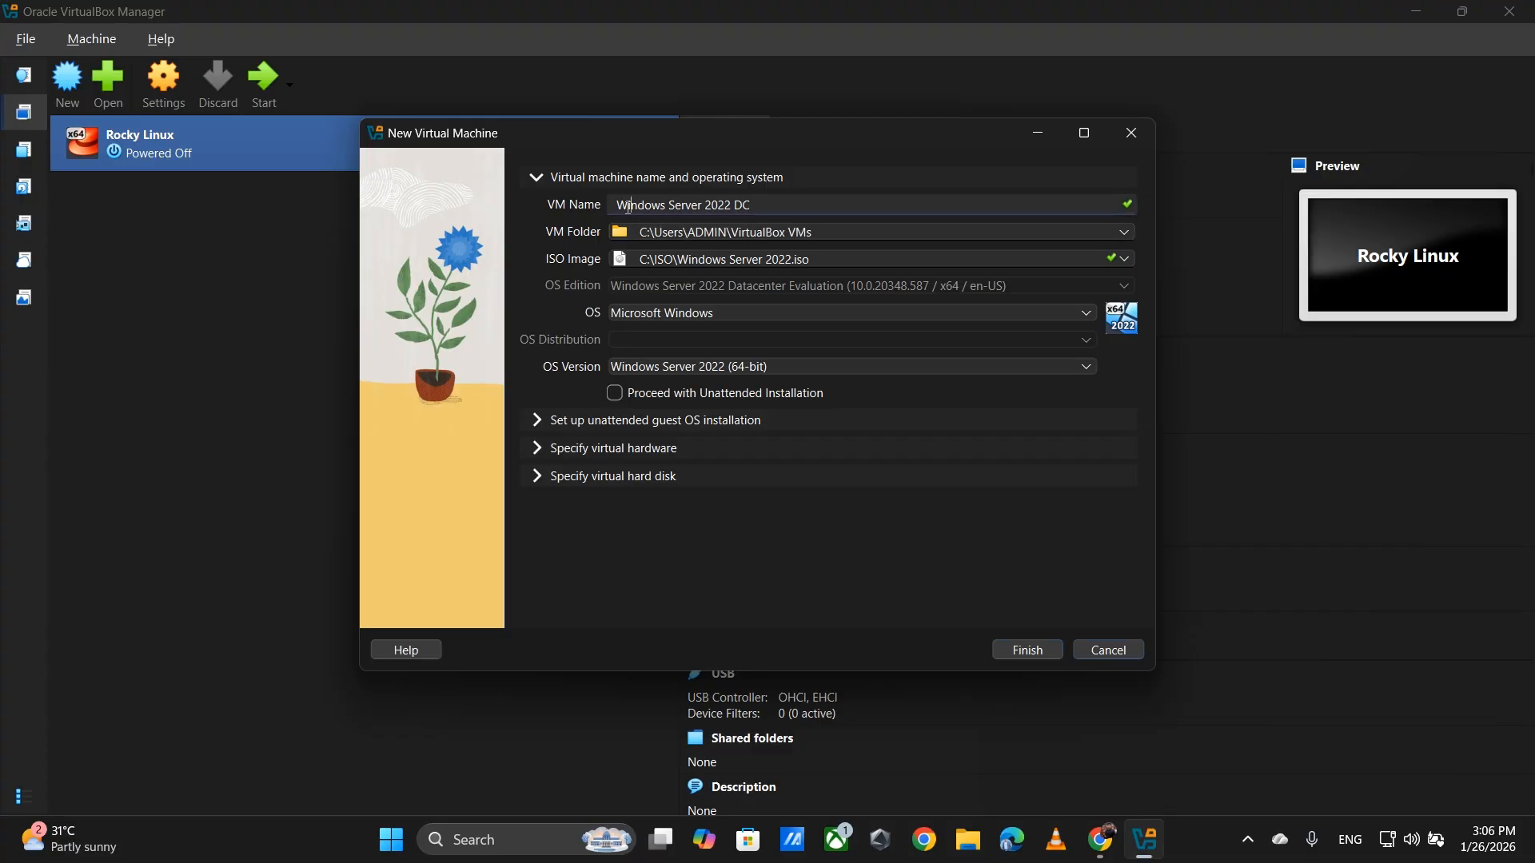
{"action": "left_click", "coordinate": [1109, 233]}
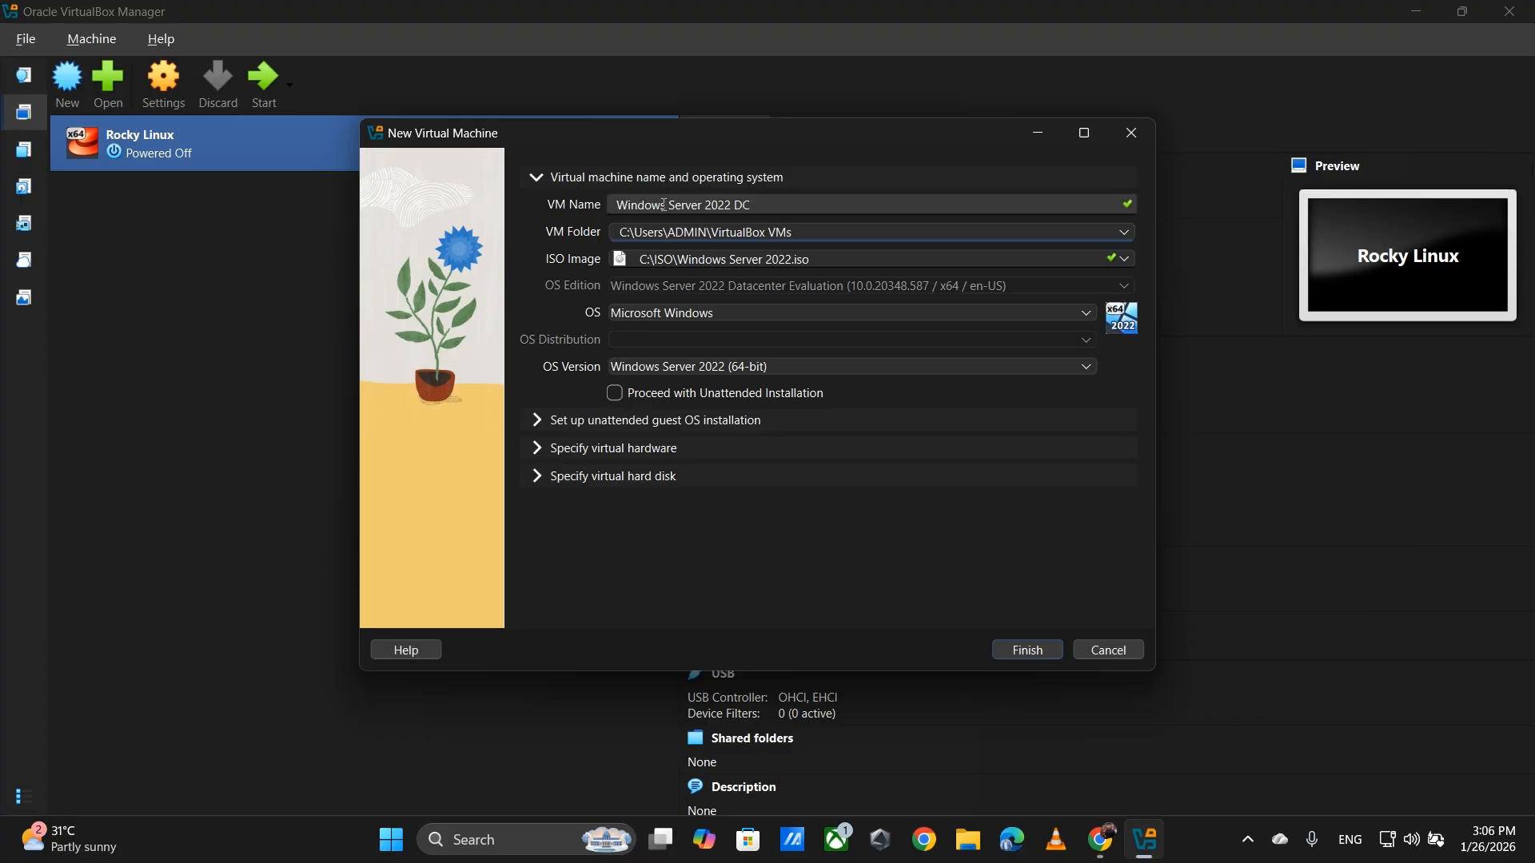
{"action": "left_click_drag", "start_coordinate": [666, 205], "coordinate": [609, 209]}
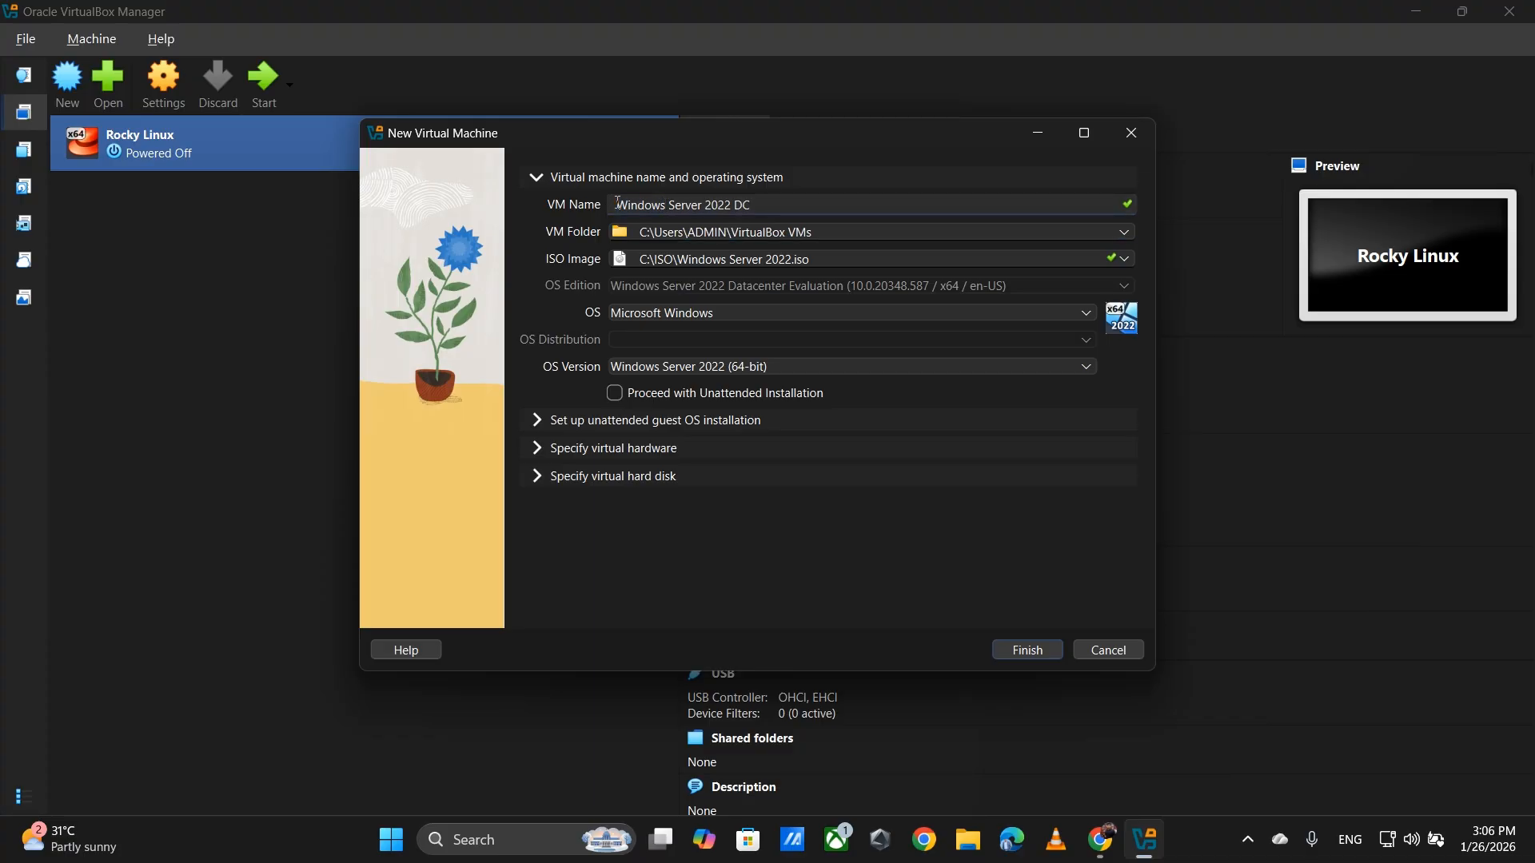
{"action": "type", "text": "Microsoft"}
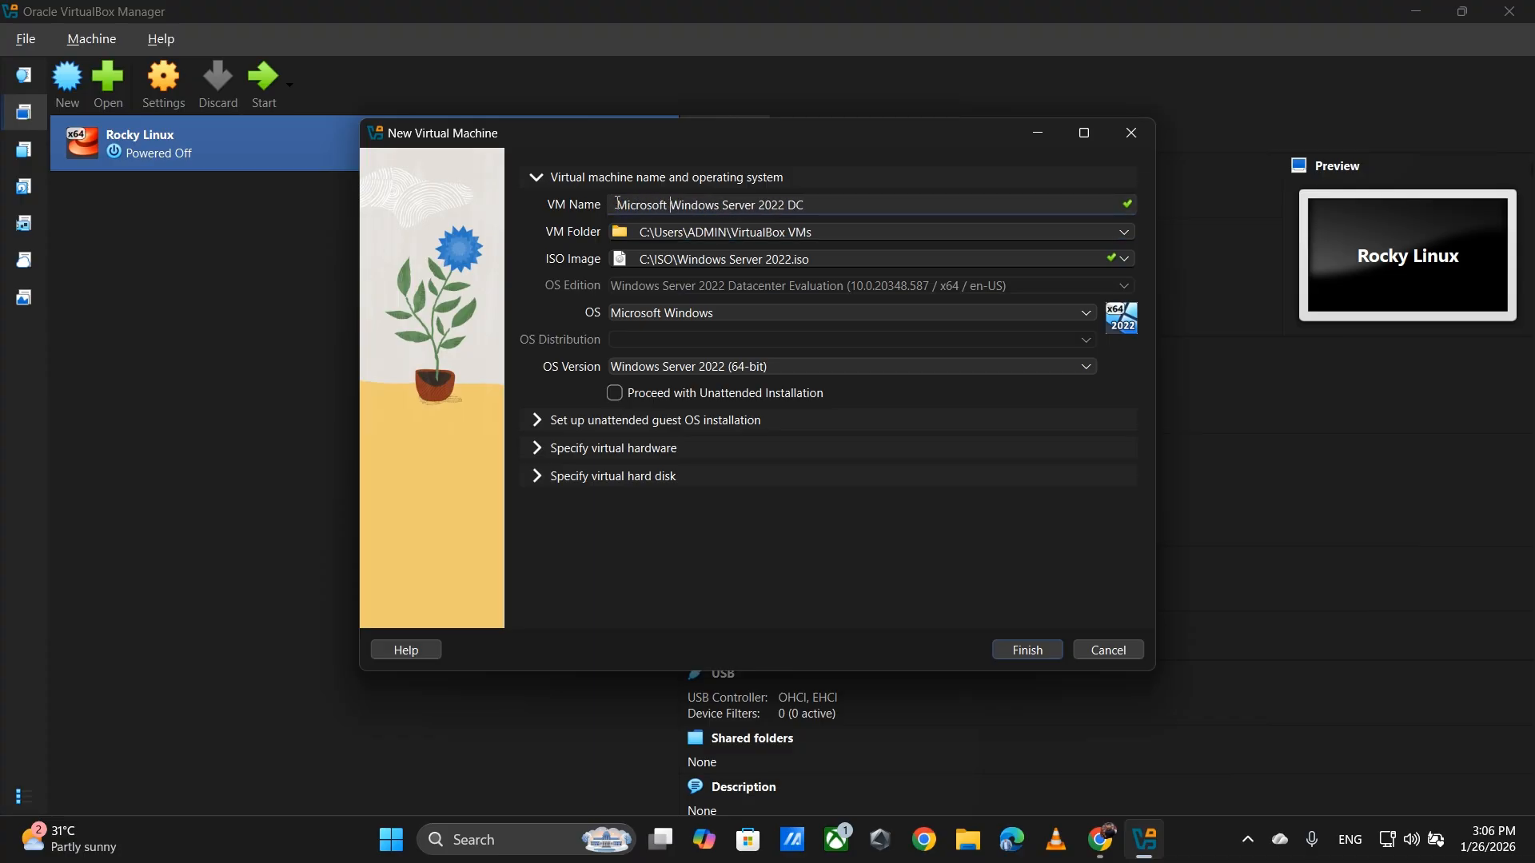
{"action": "left_click", "coordinate": [1014, 654]}
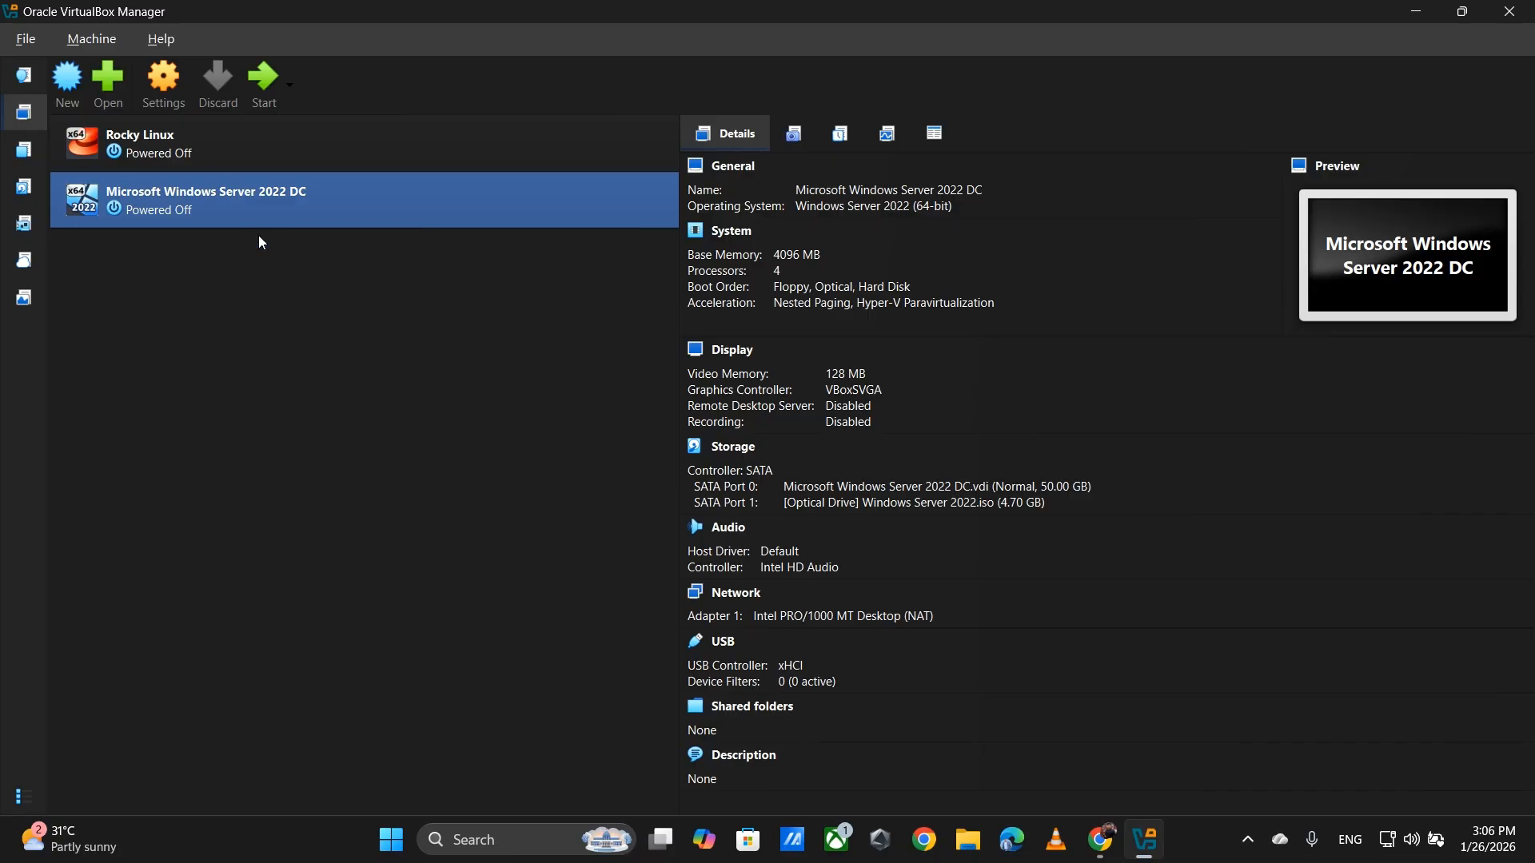
- Start the Microsoft Windows Server 2022 DC virtual machine
{"action": "left_click", "coordinate": [265, 88]}
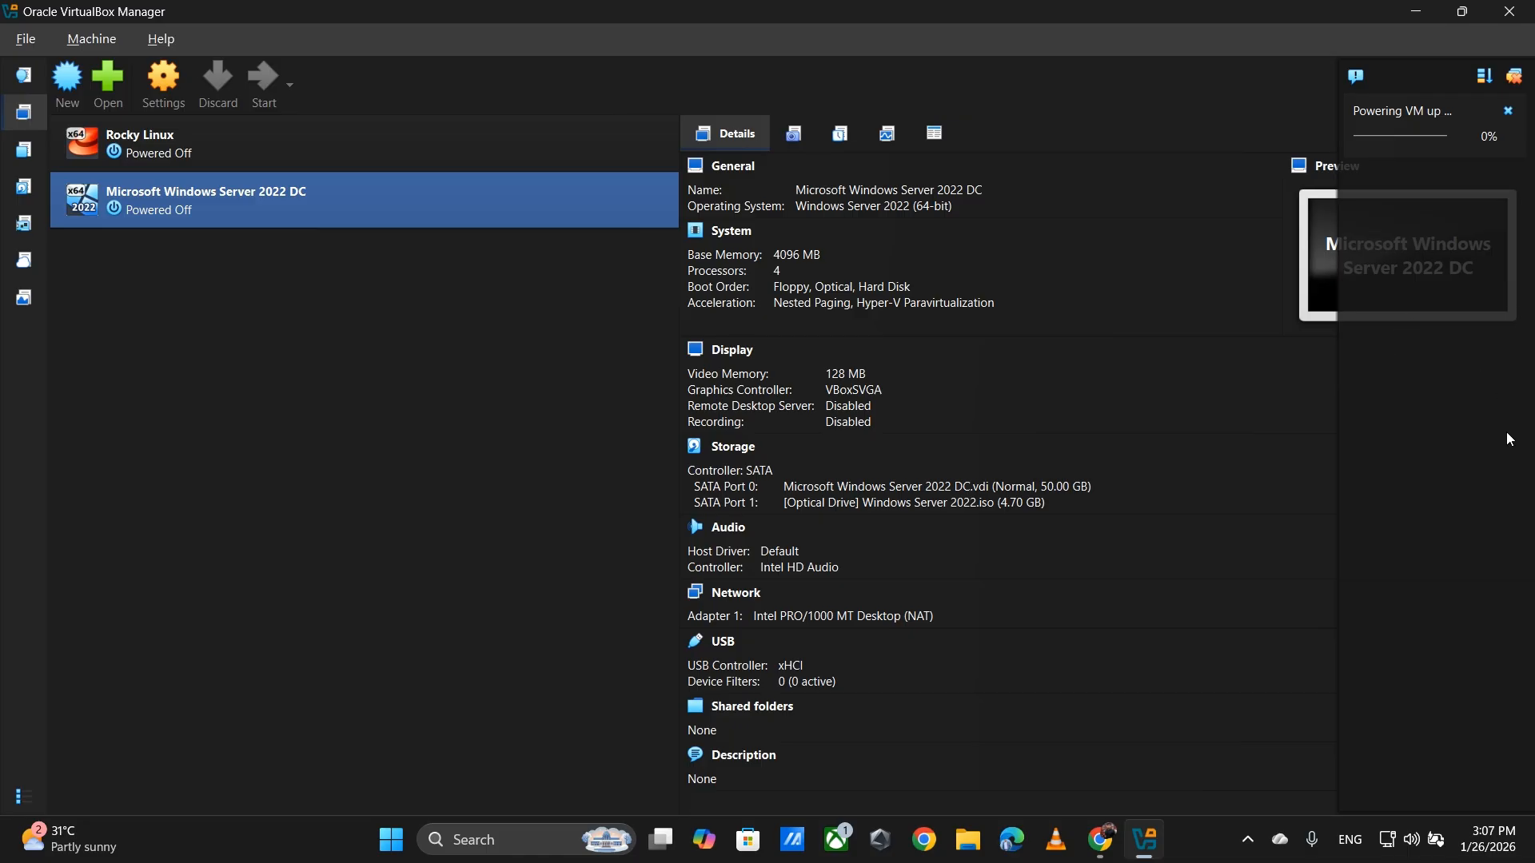
- Maximize the VM window and capture keyboard and mouse into the guest display
{"action": "mouse_move", "coordinate": [966, 176]}
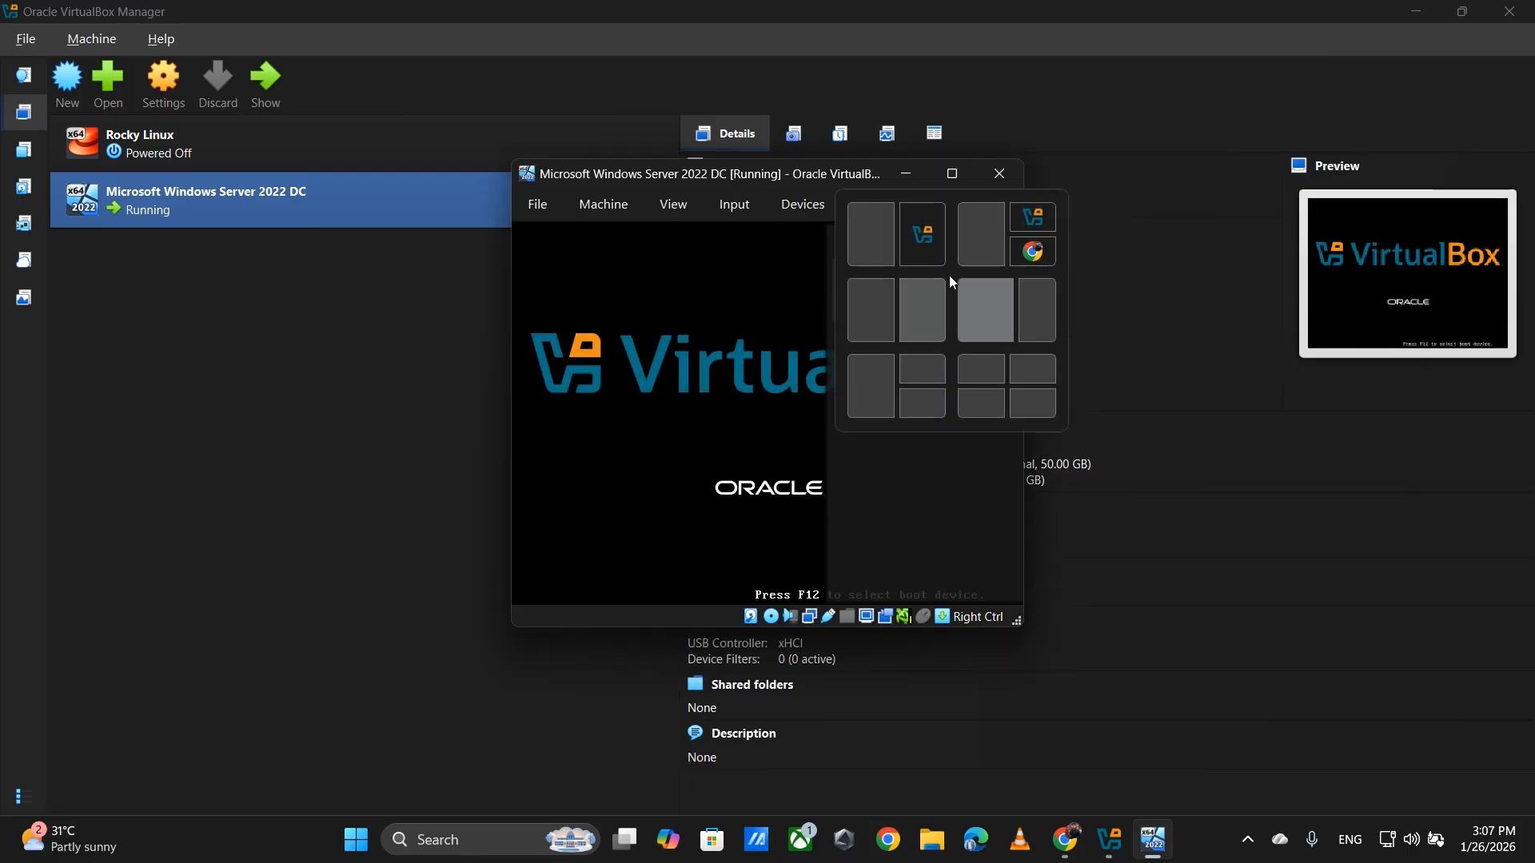
{"action": "left_click", "coordinate": [1254, 142]}
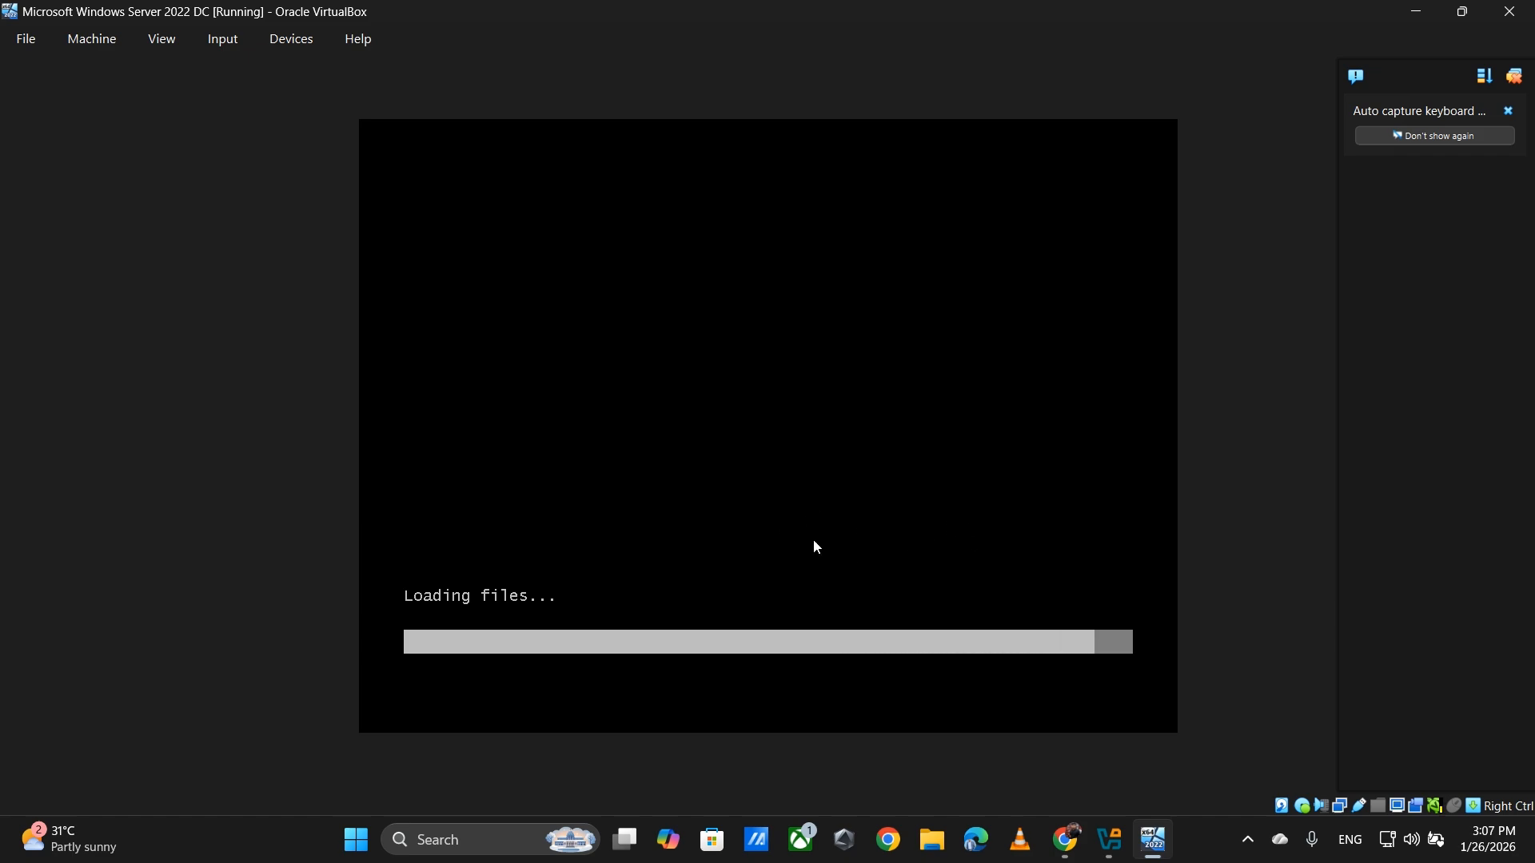
{"action": "left_click", "coordinate": [959, 584]}
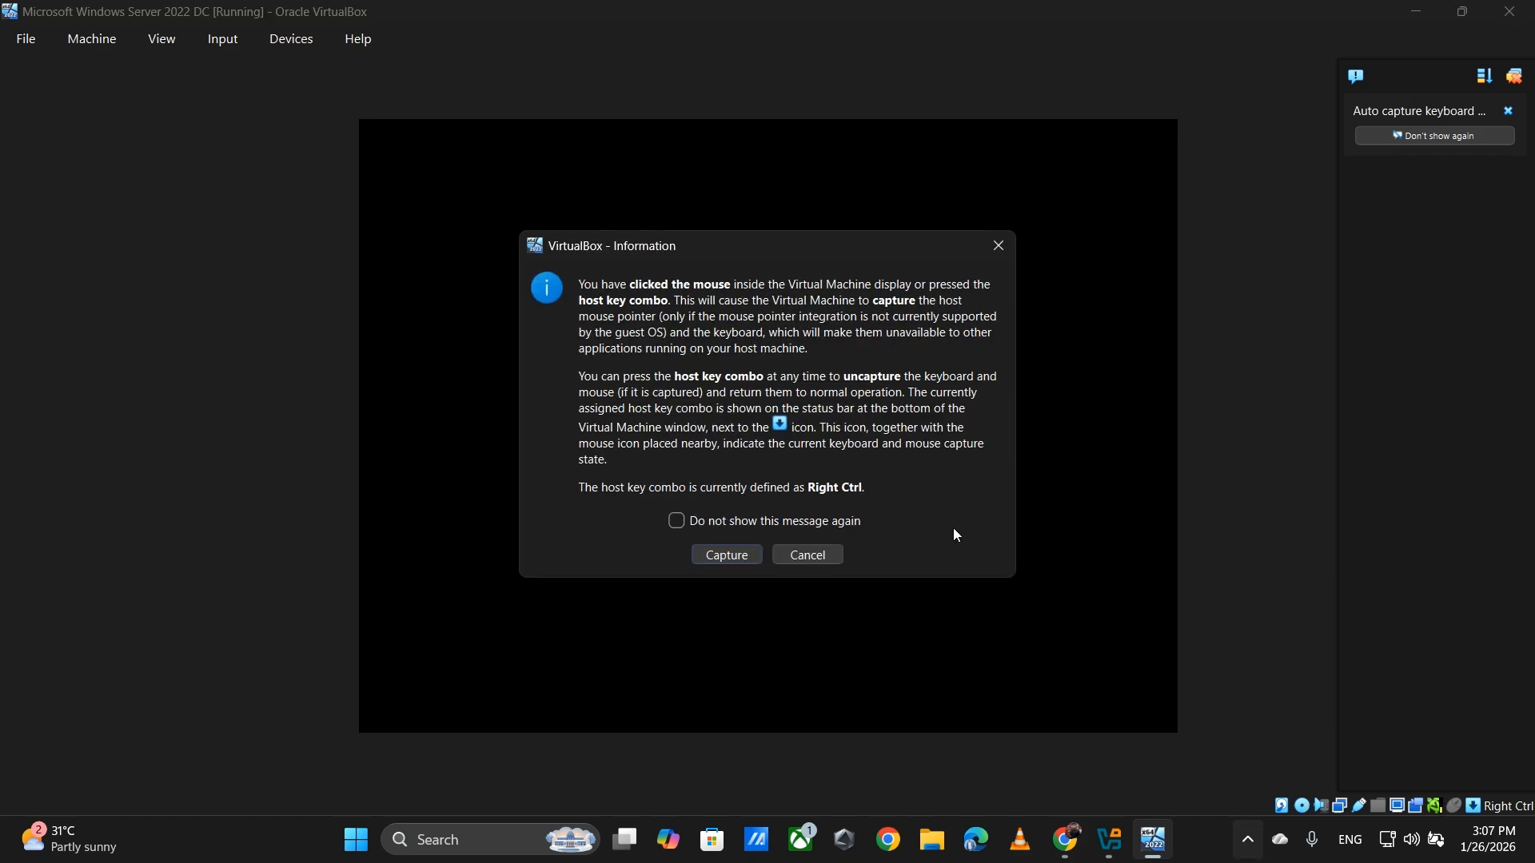
{"action": "key", "text": "Return"}
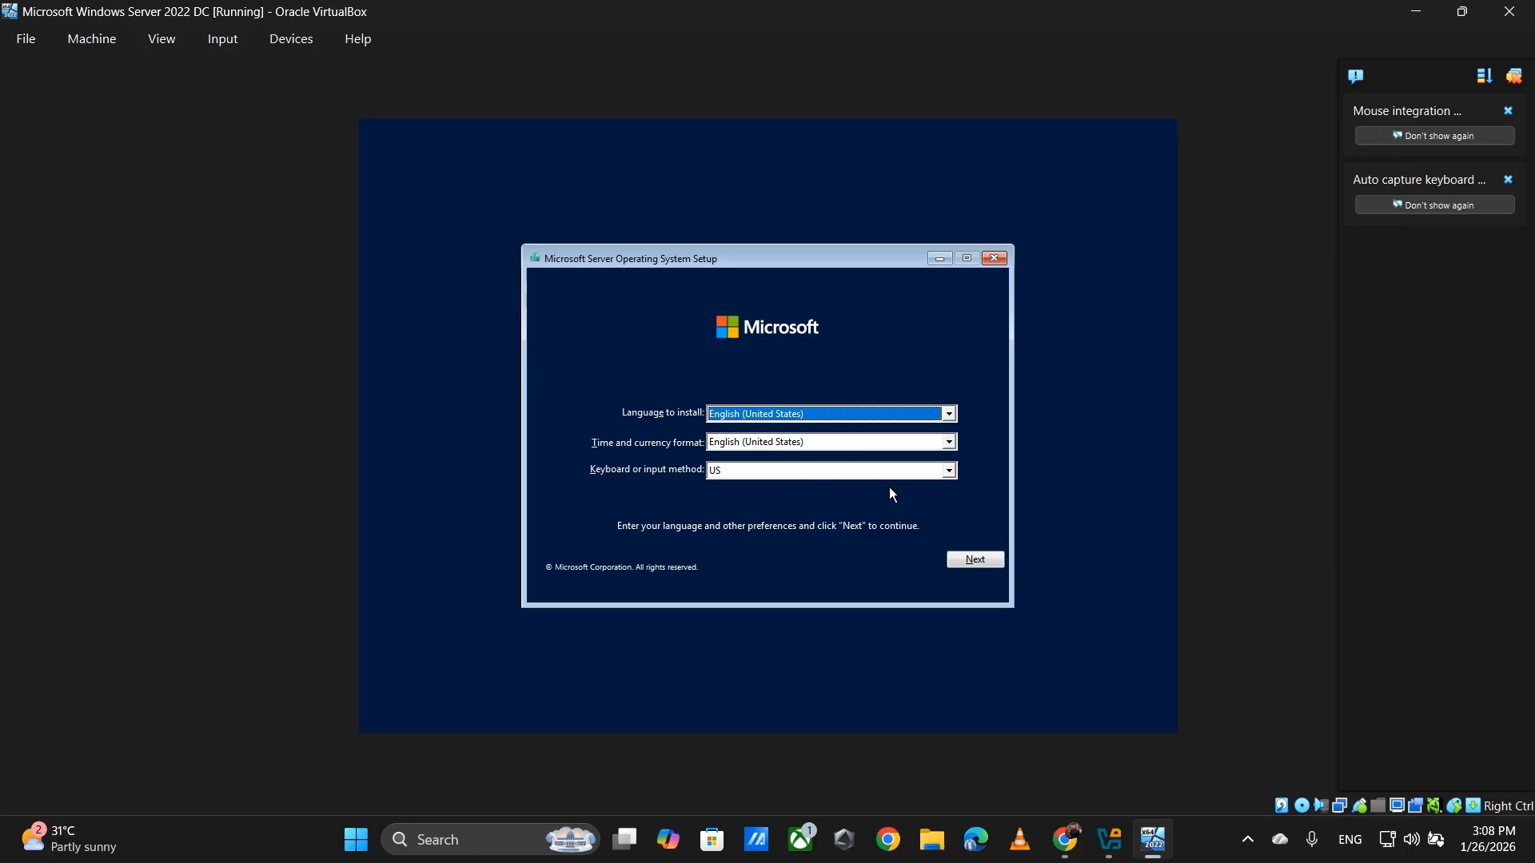
- Accept the English (United States) and US keyboard defaults and begin the installation
{"action": "left_click", "coordinate": [974, 559]}
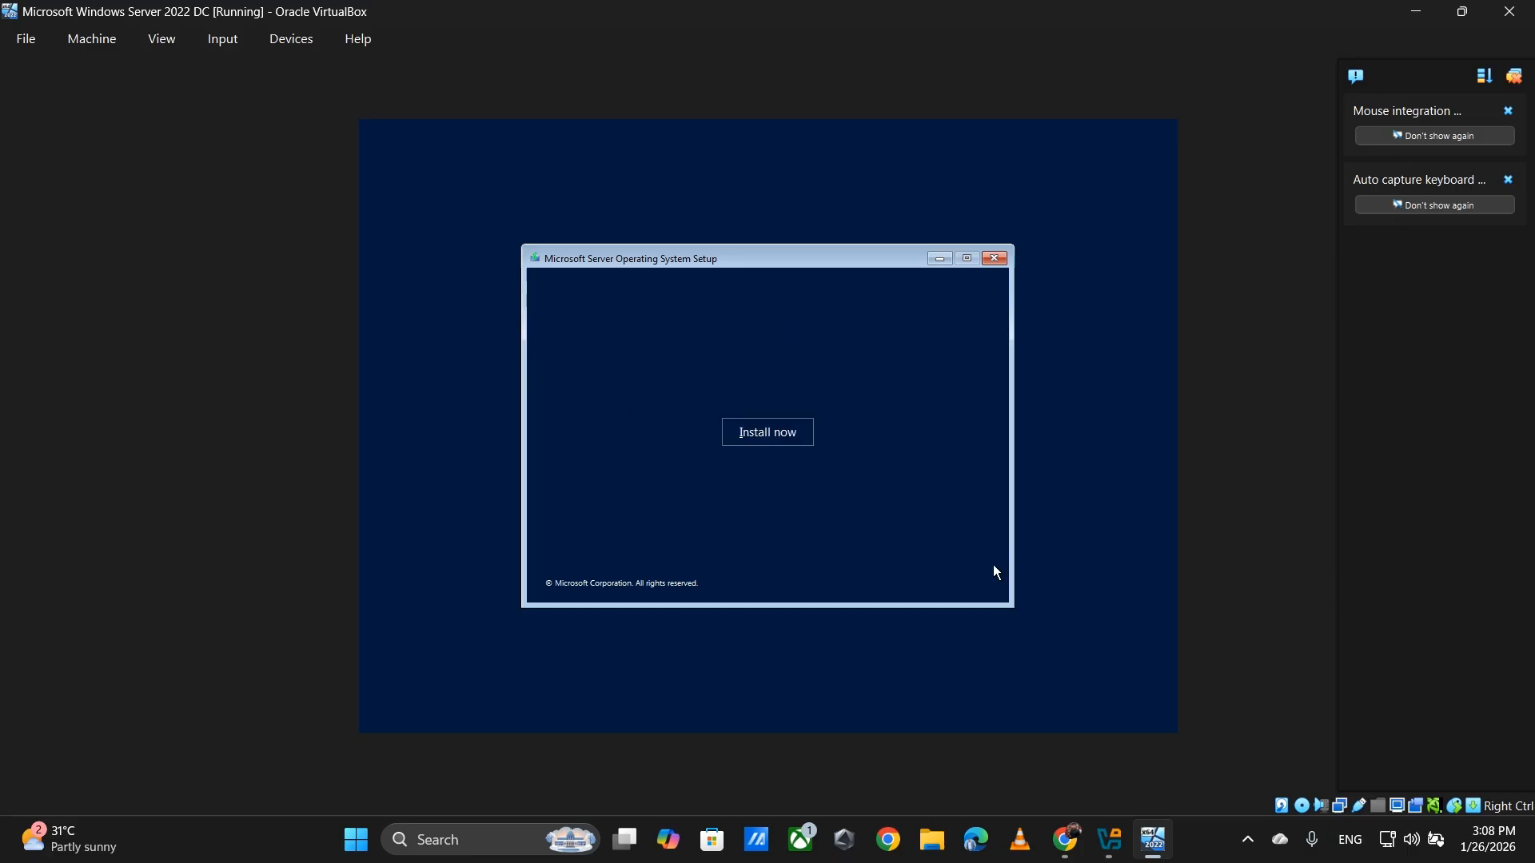
{"action": "left_click", "coordinate": [780, 435]}
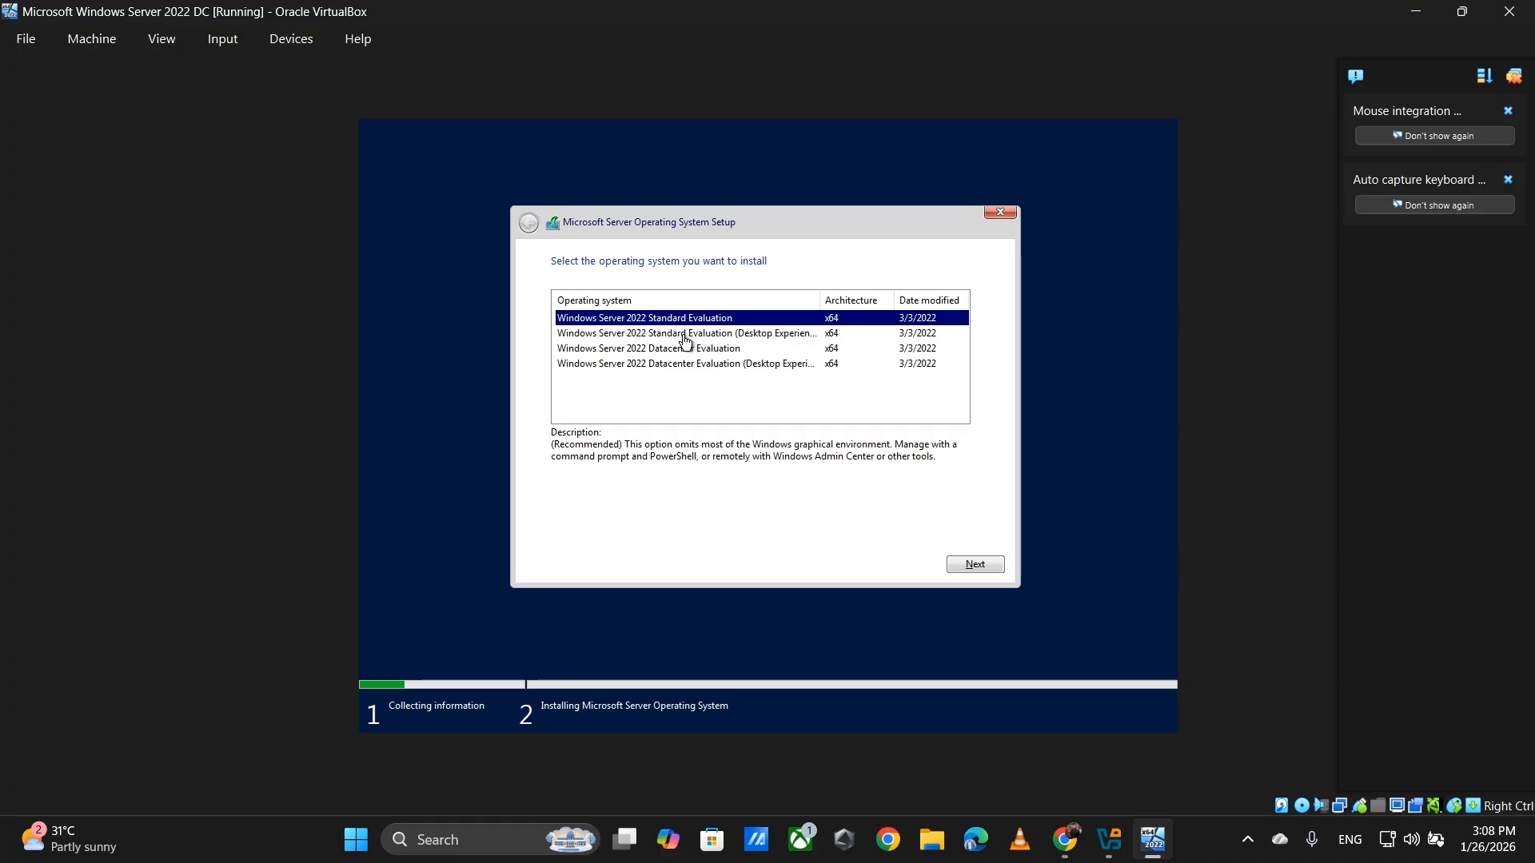
- Pick 'Windows Server 2022 Standard Evaluation (Desktop Experience)' as the edition and proceed
{"action": "left_click", "coordinate": [727, 339]}
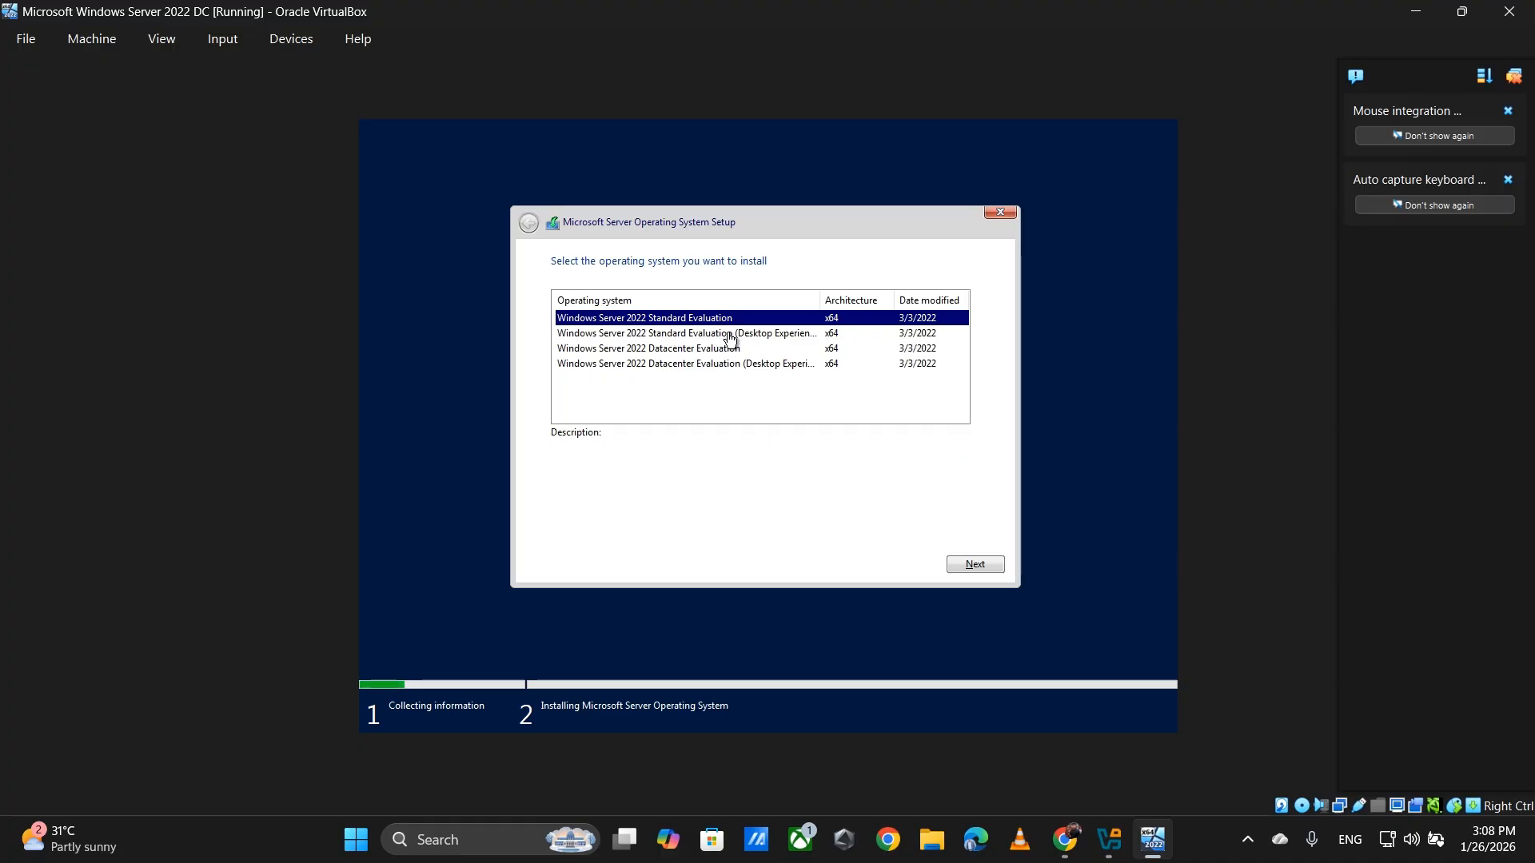
{"action": "left_click", "coordinate": [980, 566]}
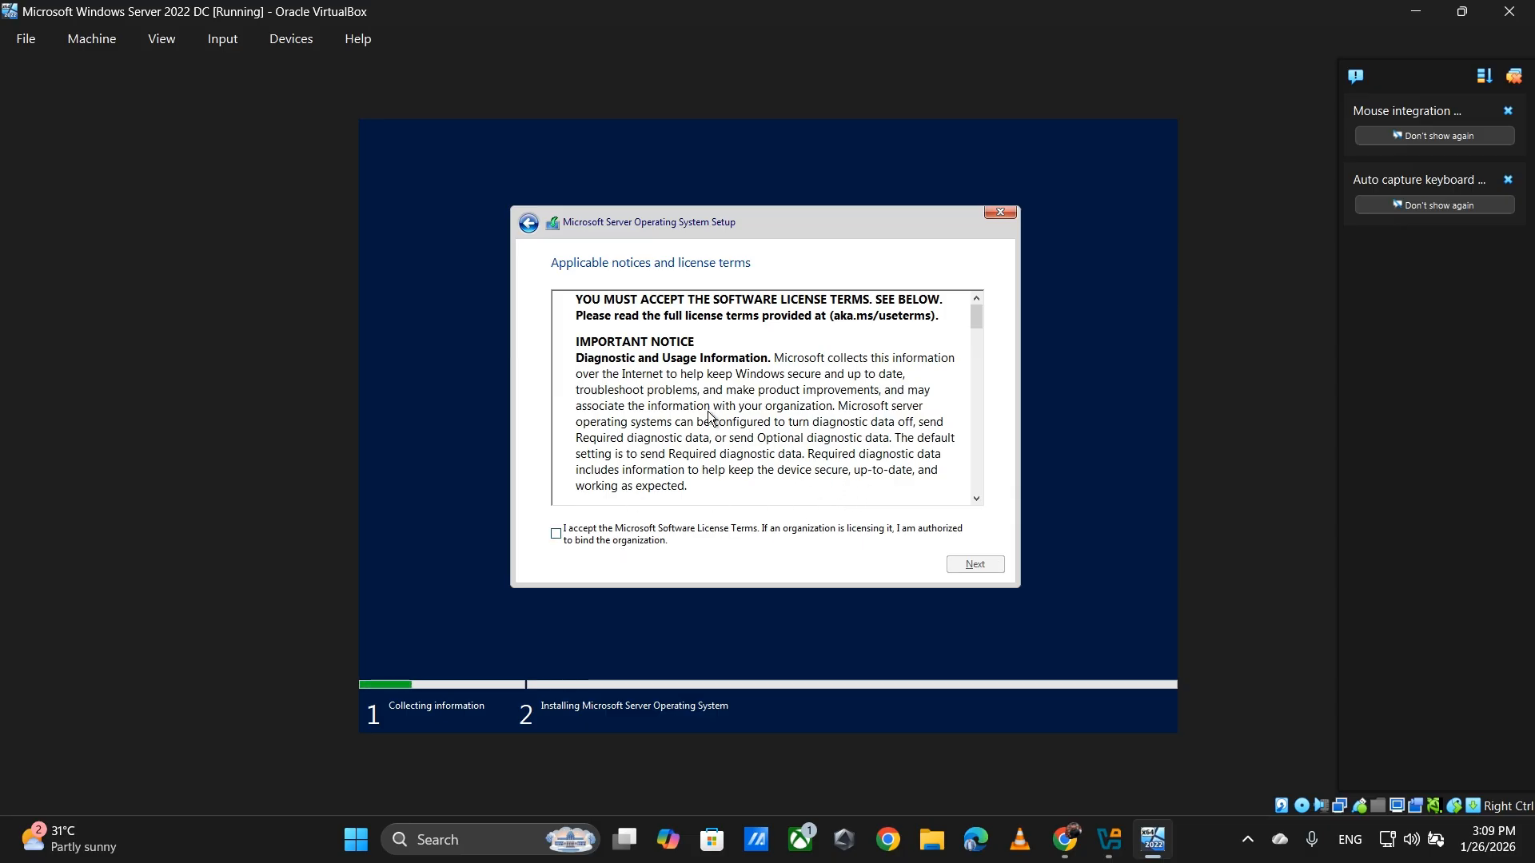
- Tick 'I accept the Microsoft Software License Terms' and proceed to installation type
{"action": "left_click", "coordinate": [624, 538]}
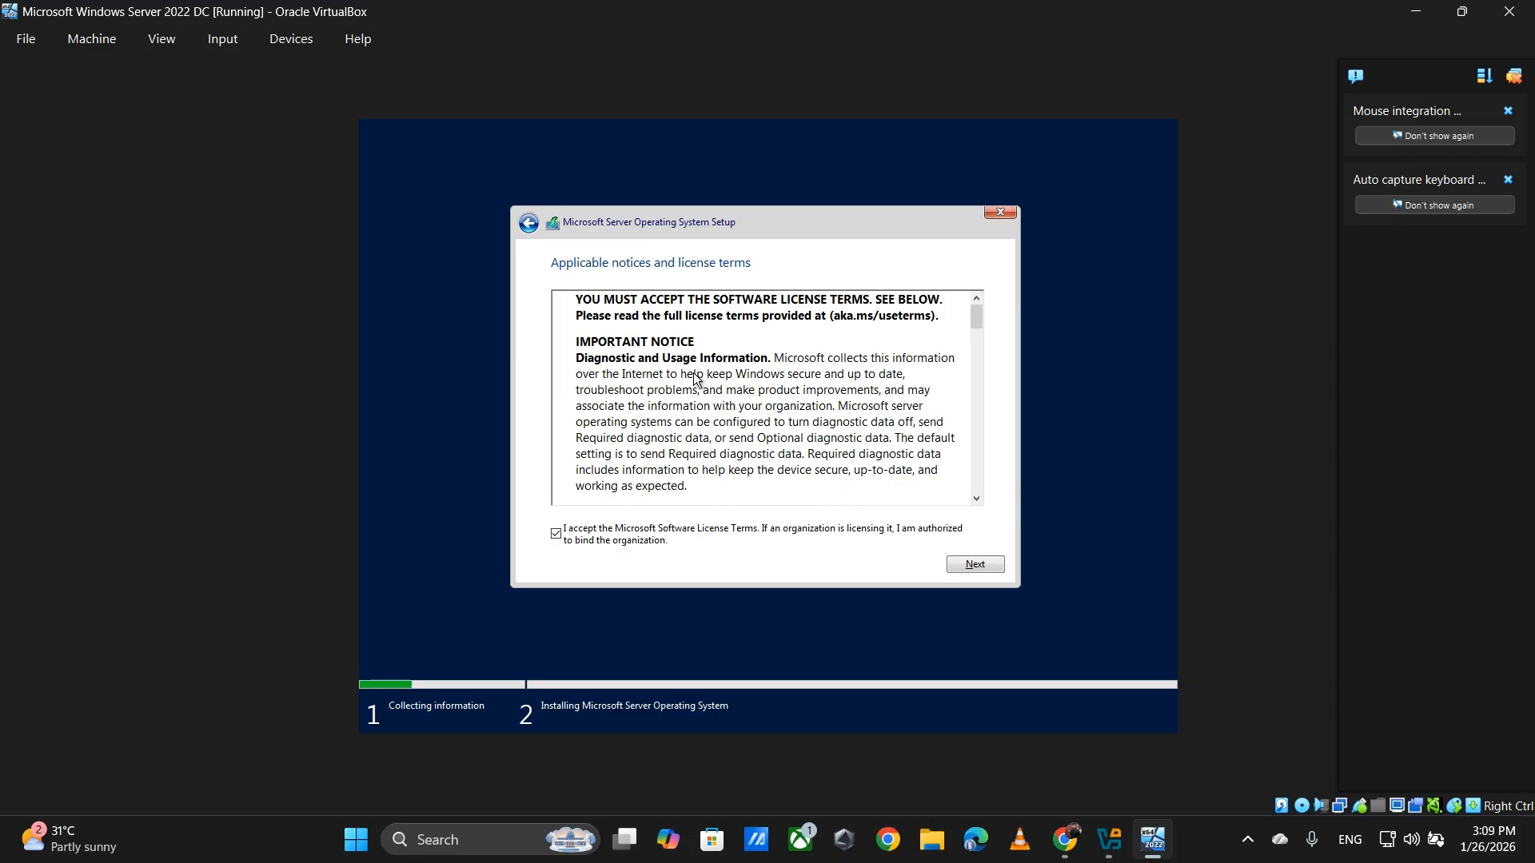
{"action": "left_click", "coordinate": [976, 569]}
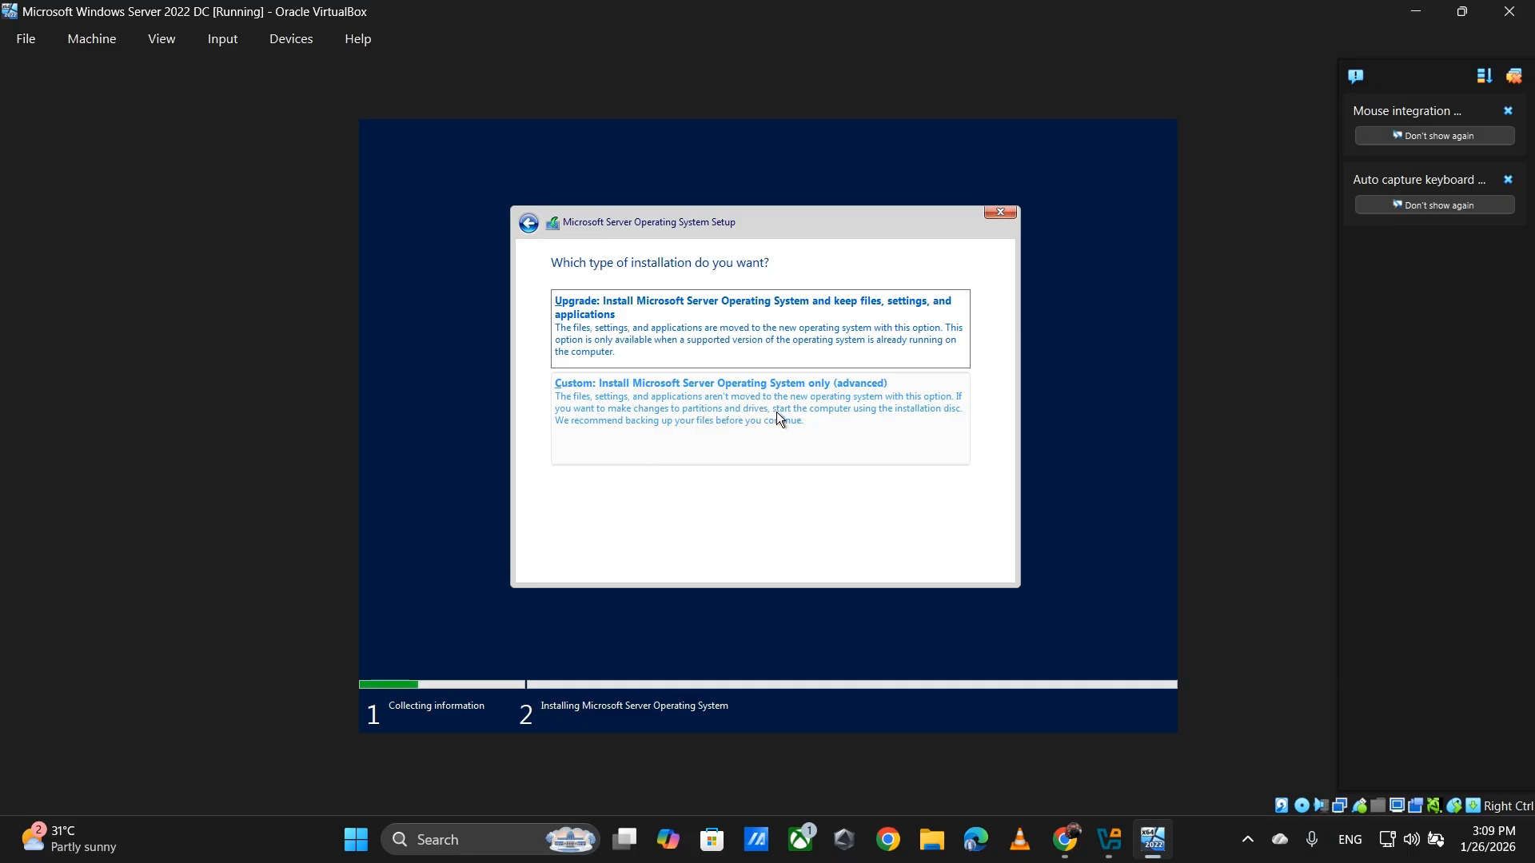
- Choose the Custom install and install onto Drive 0 Unallocated Space
{"action": "left_click", "coordinate": [730, 421]}
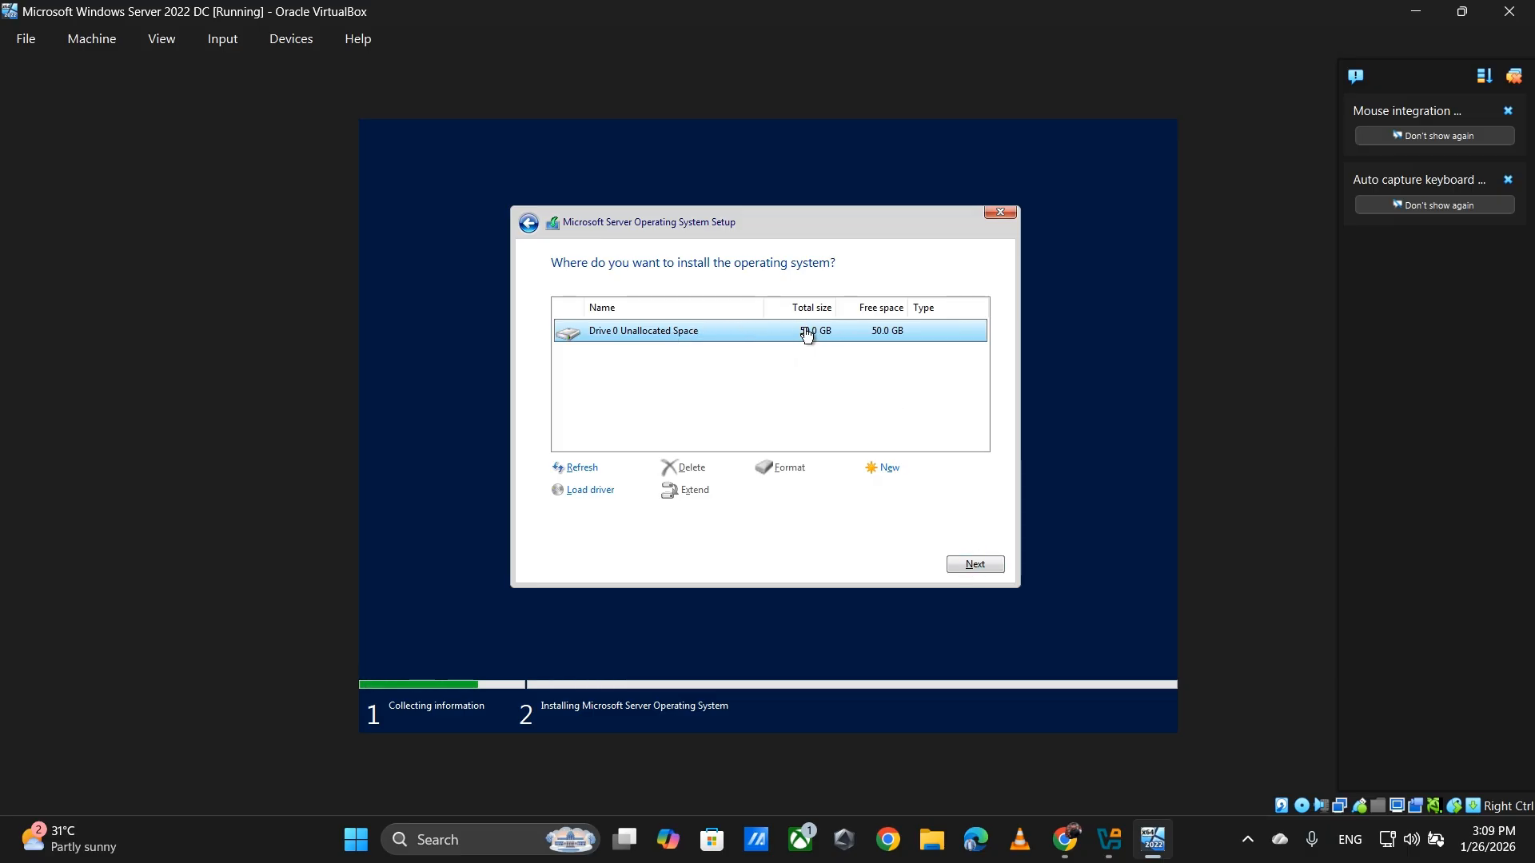
{"action": "left_click", "coordinate": [971, 566]}
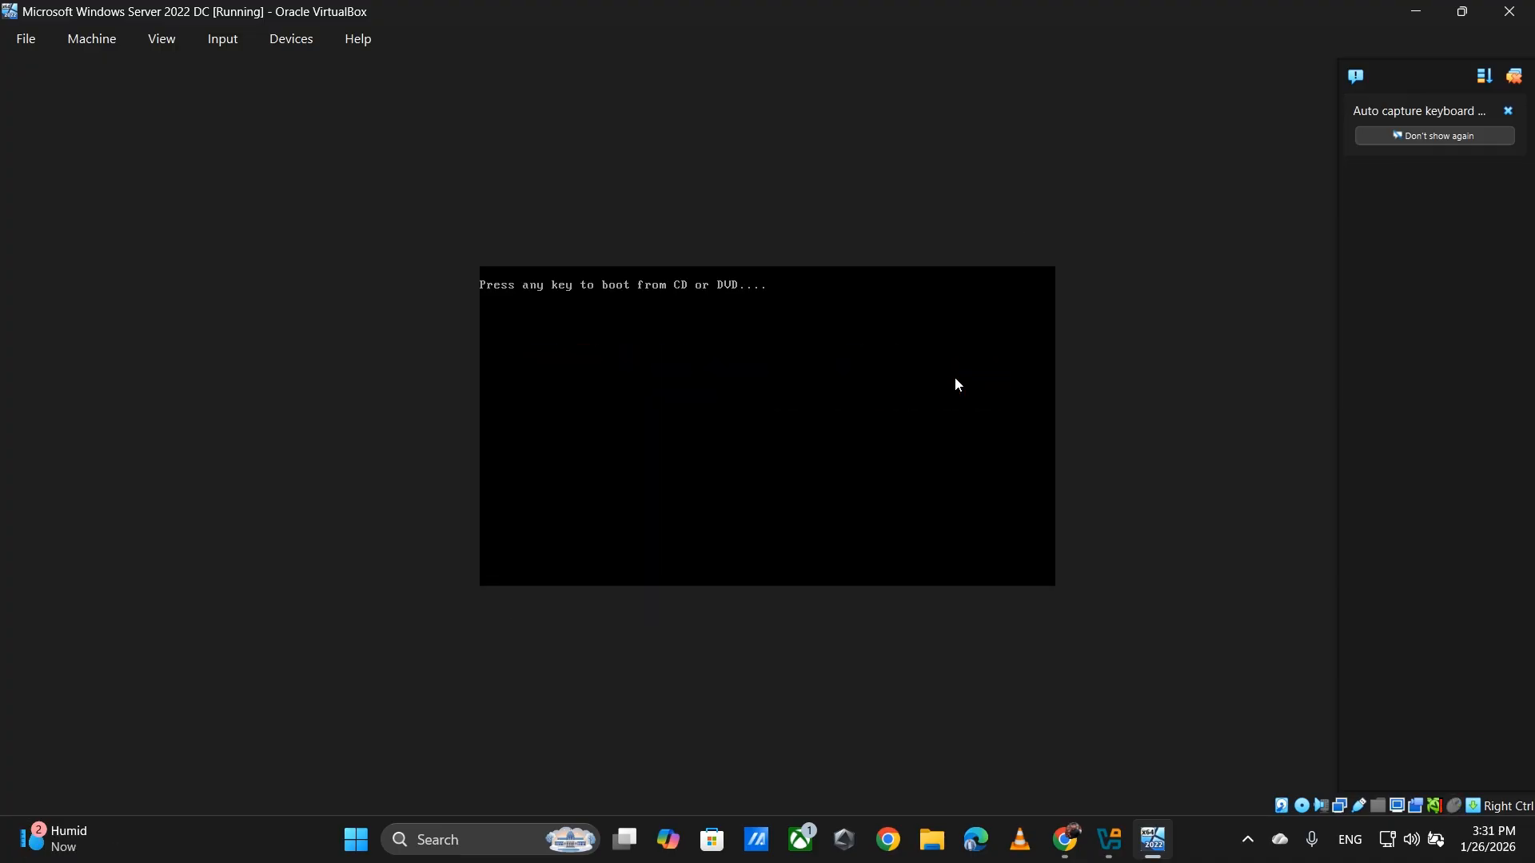
- Click into the VM display so it boots from disk, skipping the CD prompt
{"action": "left_click", "coordinate": [954, 376]}
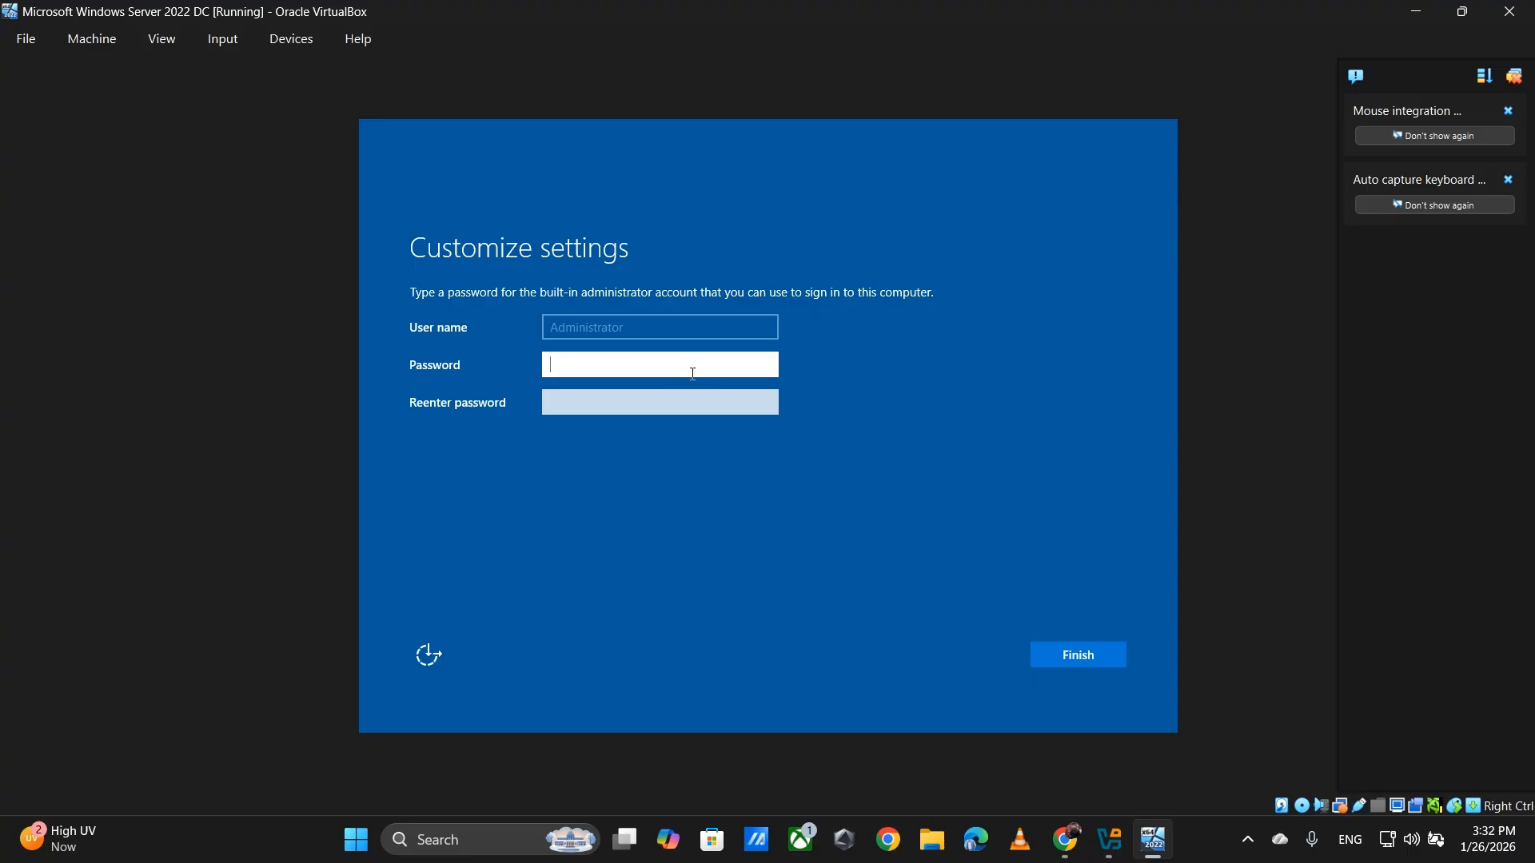
- Enter an administrator password in both password fields and submit it
{"action": "type", "text": "••"}
{"action": "key", "text": "BackSpace"}
{"action": "key", "text": "BackSpace"}
{"action": "type", "text": "•••••••••"}
{"action": "left_click", "coordinate": [704, 401]}
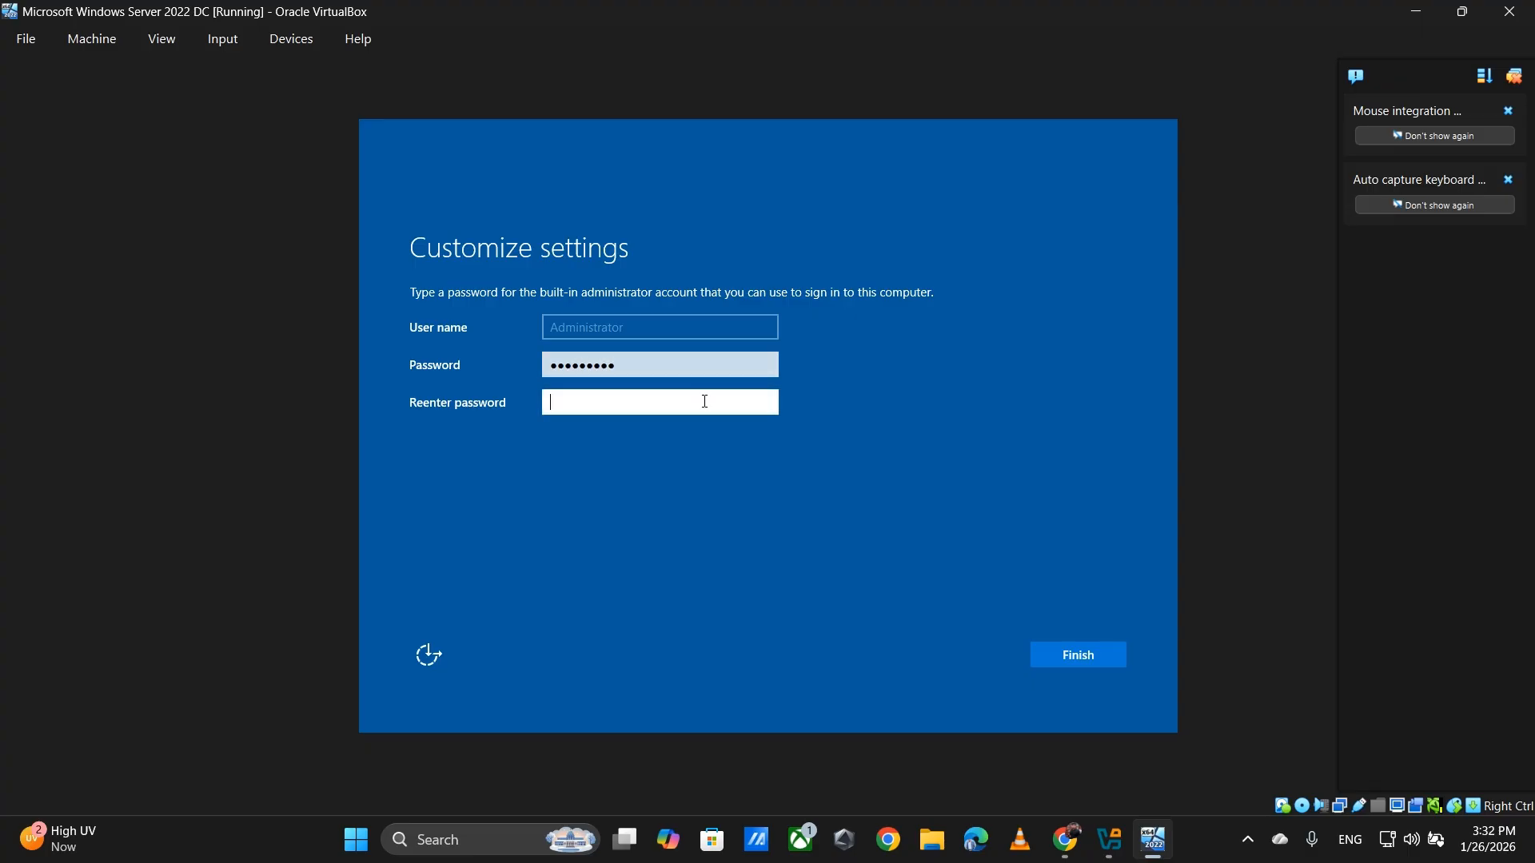
{"action": "type", "text": "•••••••••"}
{"action": "left_click", "coordinate": [1115, 660]}
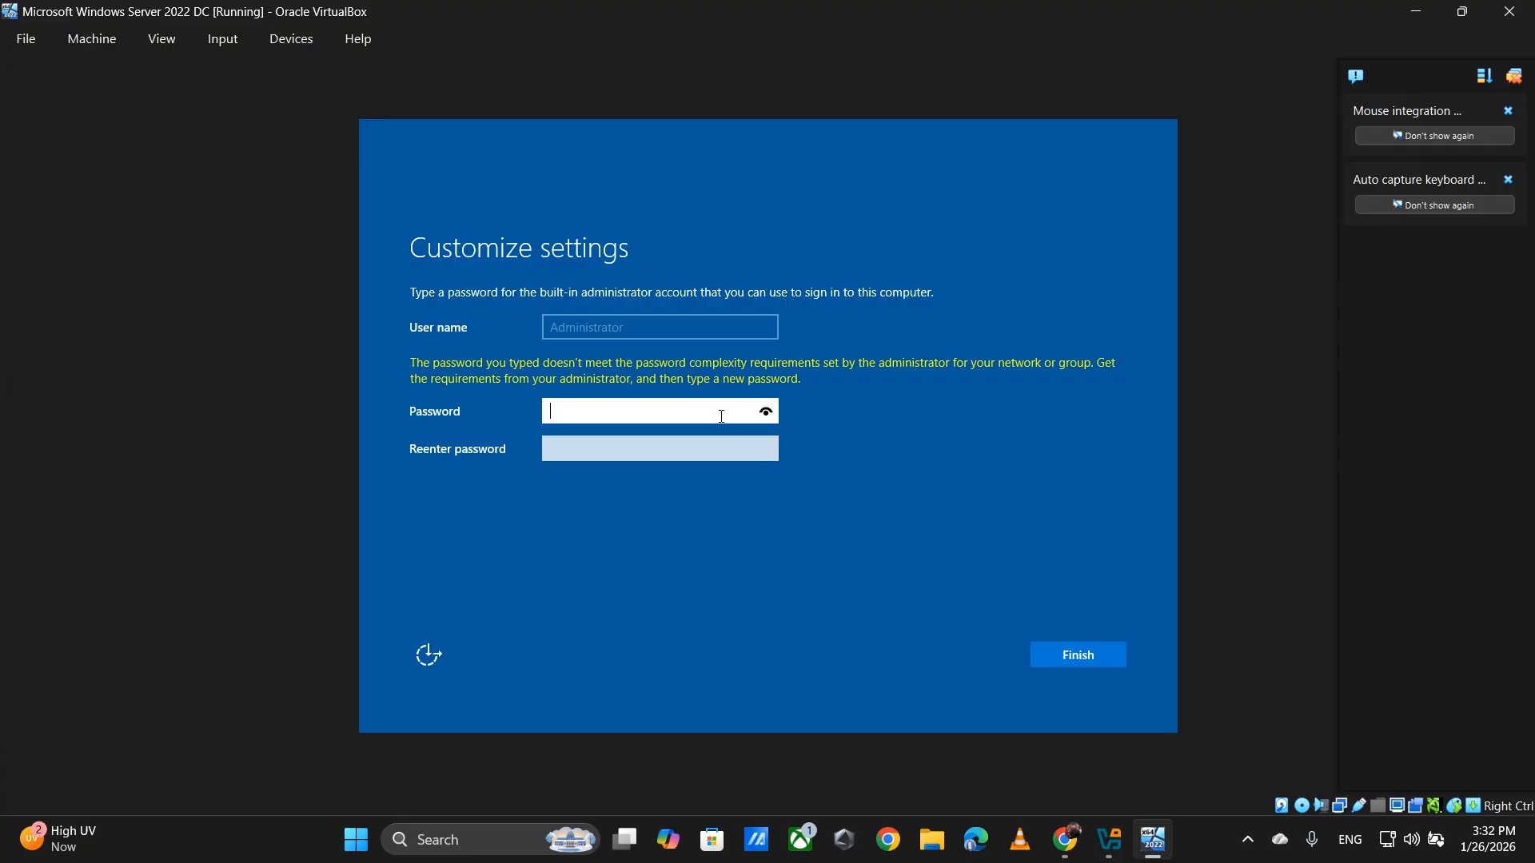
- Retype a complex administrator password in both fields and finish setup
{"action": "type", "text": "P@ssw0r"}
{"action": "left_click", "coordinate": [642, 450]}
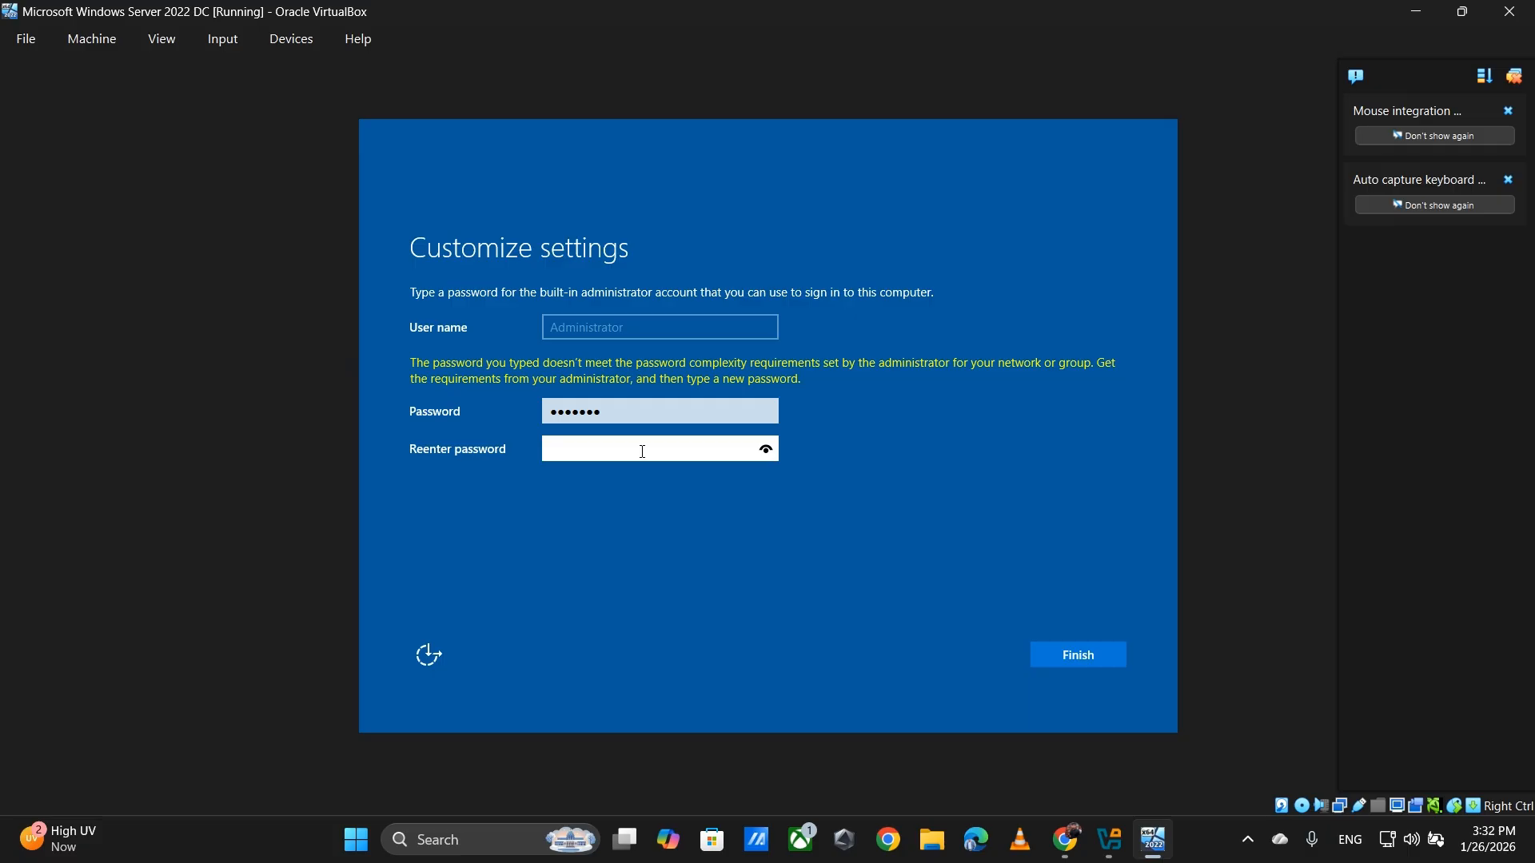
{"action": "type", "text": "•••••••"}
{"action": "left_click", "coordinate": [1078, 664]}
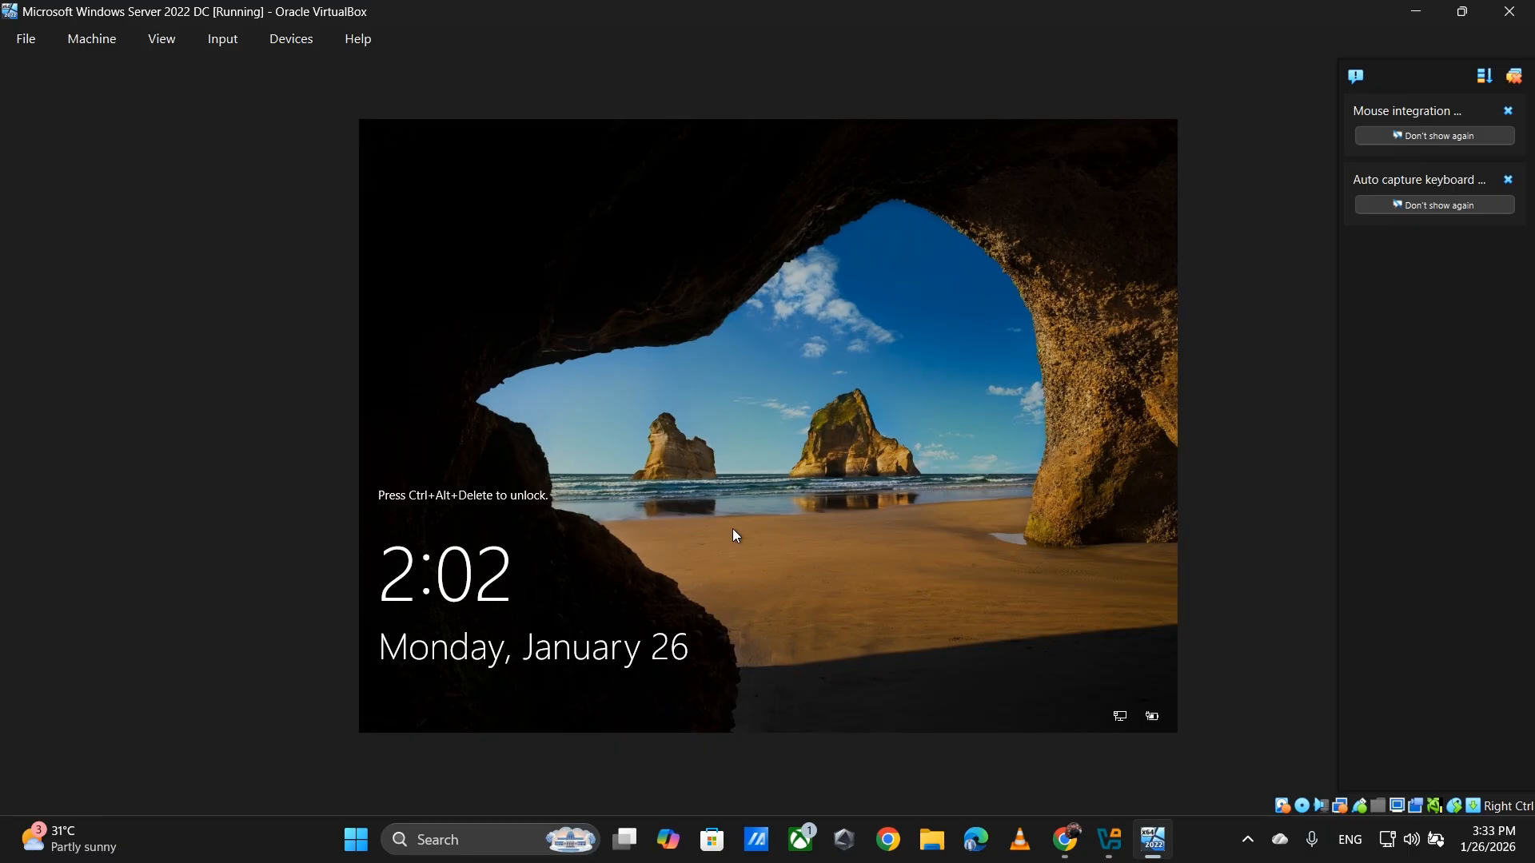
- Send Ctrl-Alt-Del to the guest via Input > Keyboard > Insert Ctrl-Alt-Del
{"action": "left_click", "coordinate": [222, 41]}
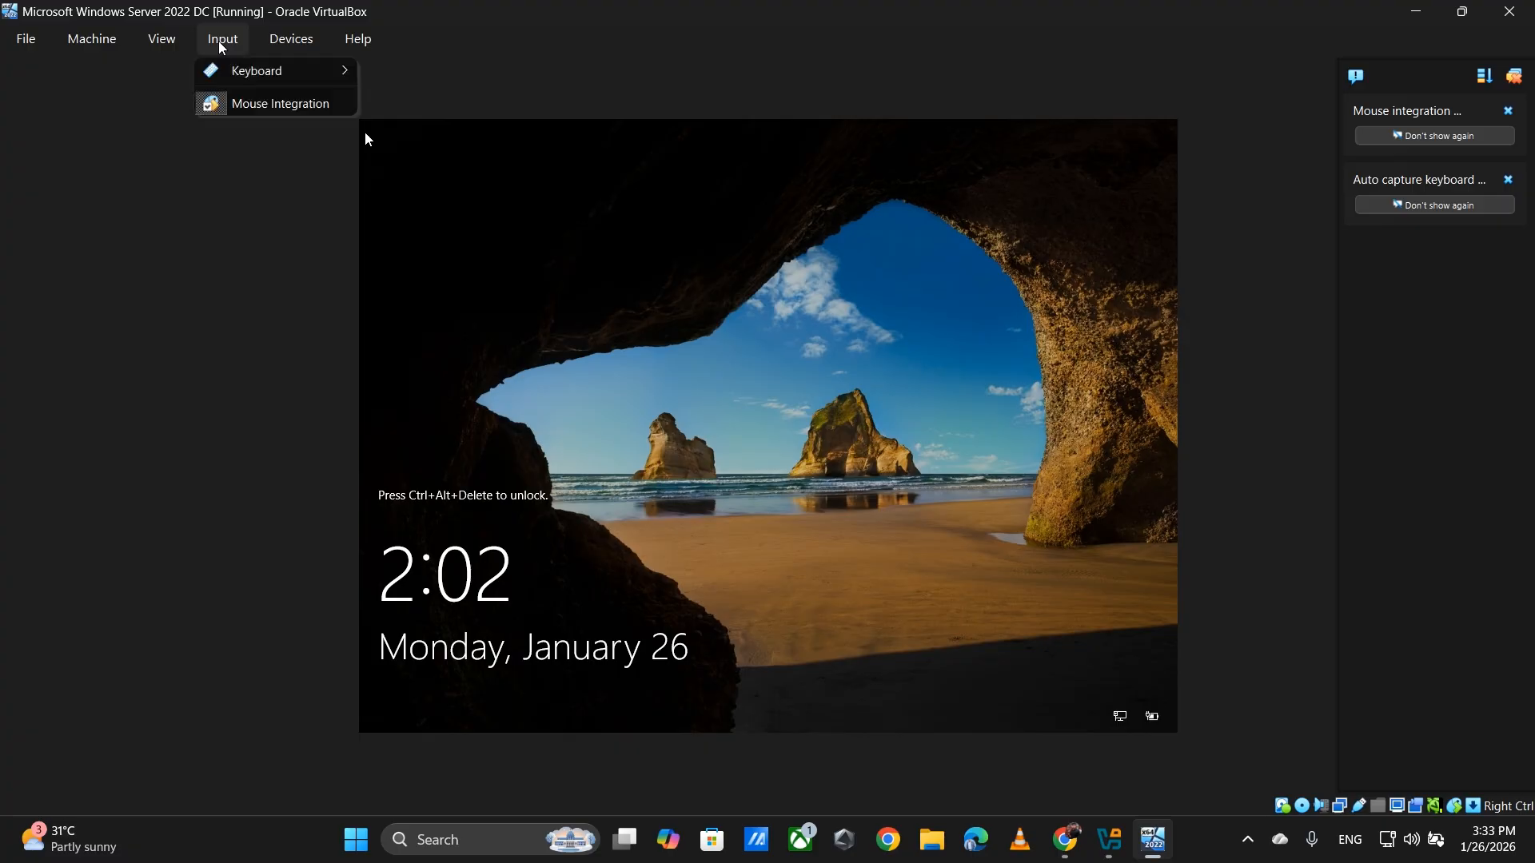
{"action": "mouse_move", "coordinate": [245, 70]}
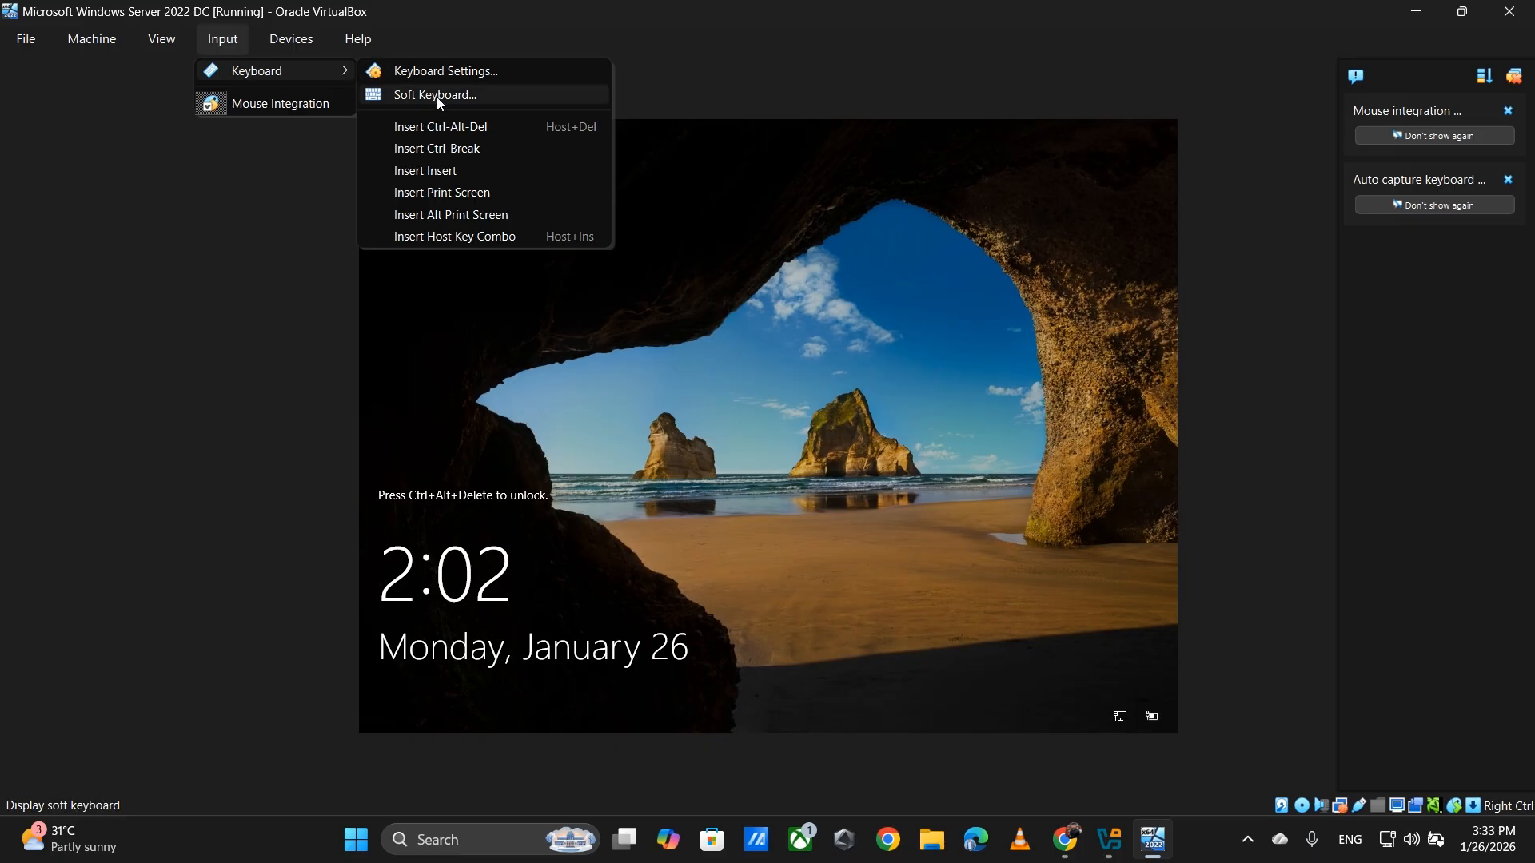
{"action": "left_click", "coordinate": [496, 127]}
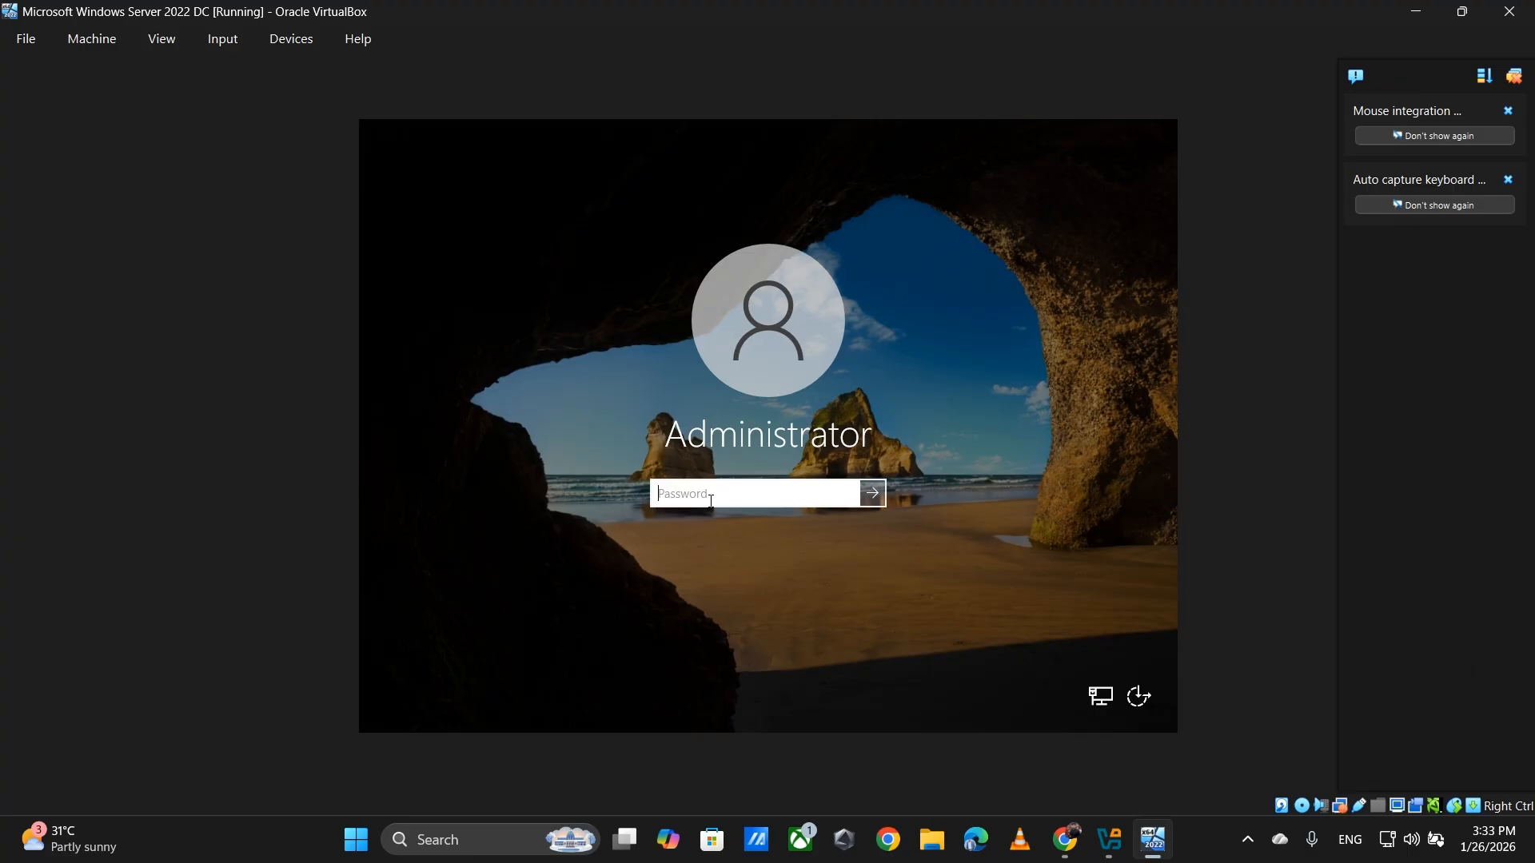
- Enter the Administrator password at the sign-in screen and submit it
{"action": "type", "text": "•••••••"}
{"action": "key", "text": "Return"}
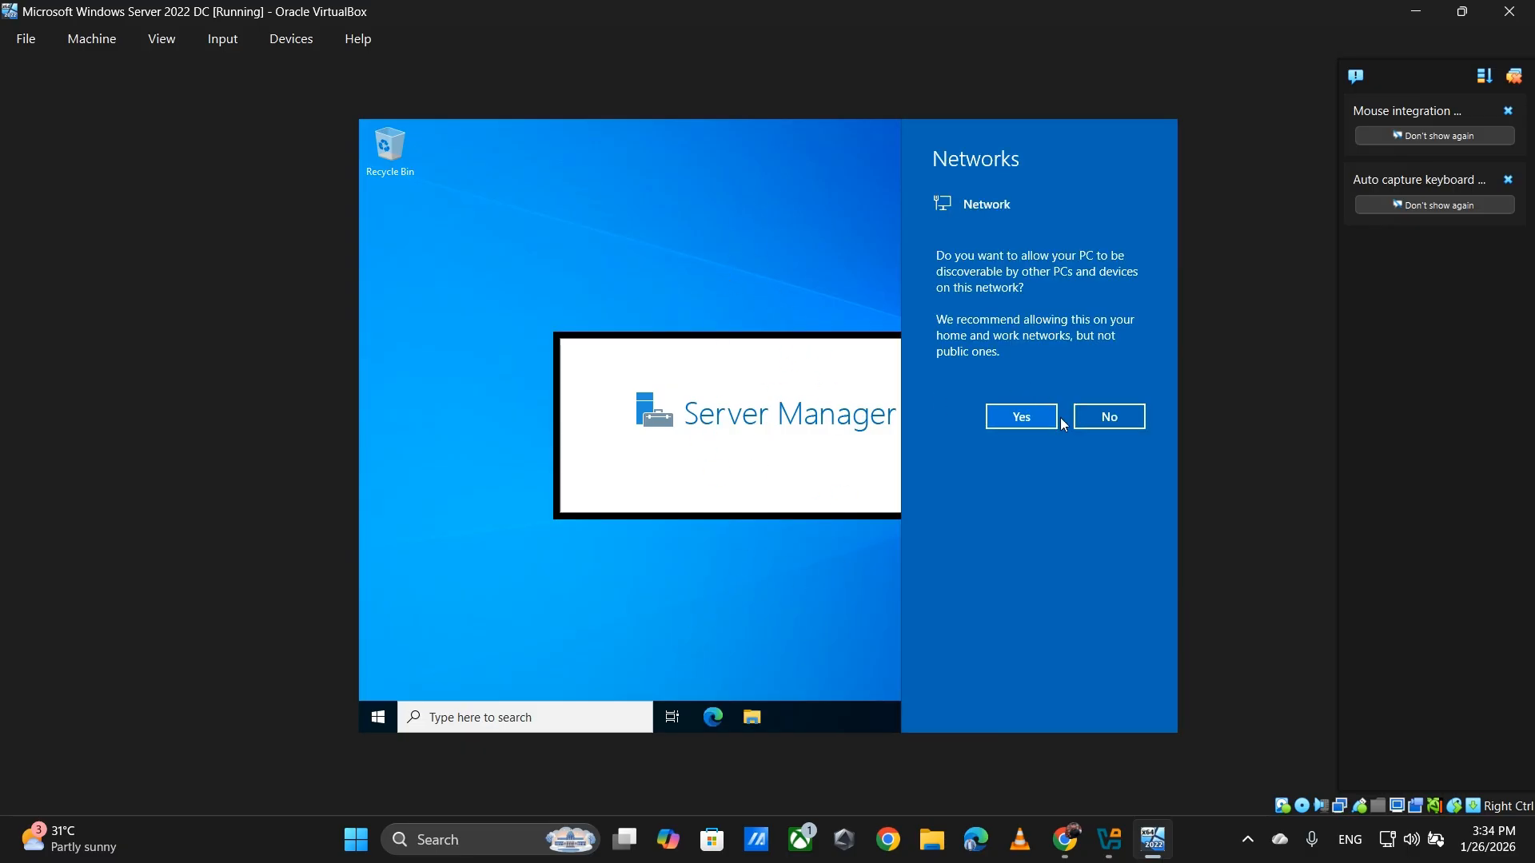
- Answer Yes in the Networks flyout to allow network discovery
{"action": "left_click", "coordinate": [1028, 424]}
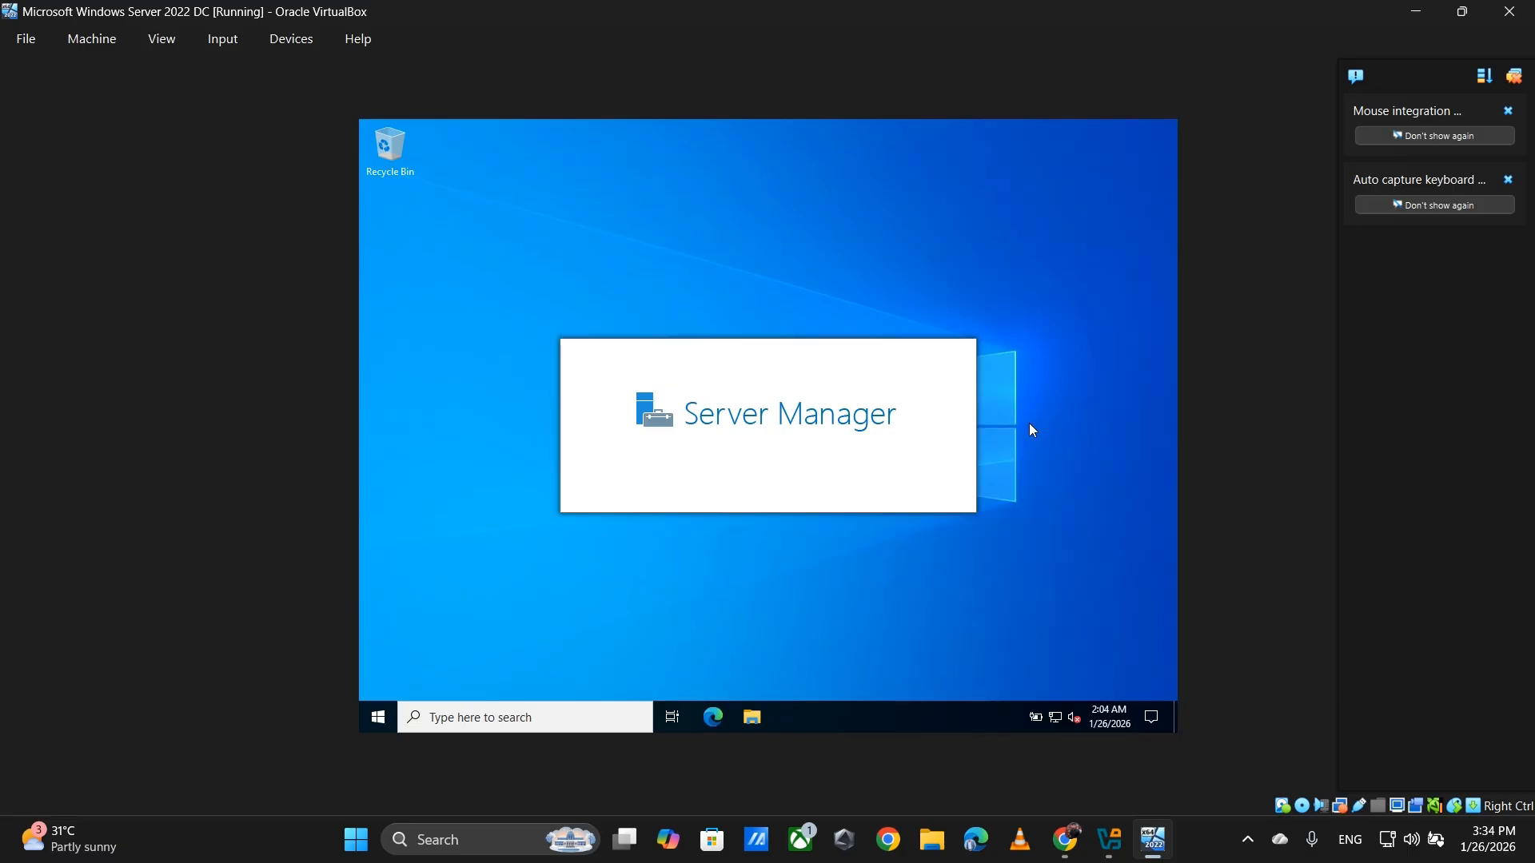